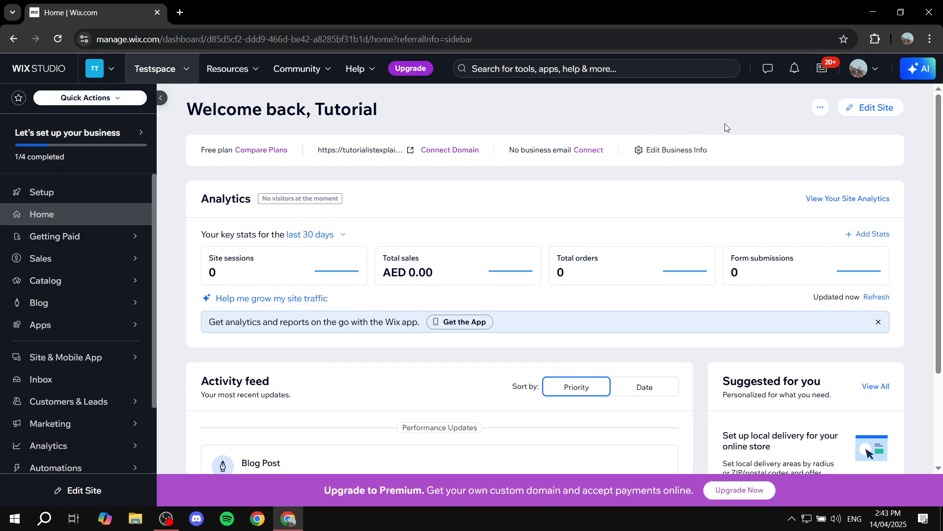
- Open the site for editing and add a blank section directly below the Coming Soon section on the Home page
click(882, 109)
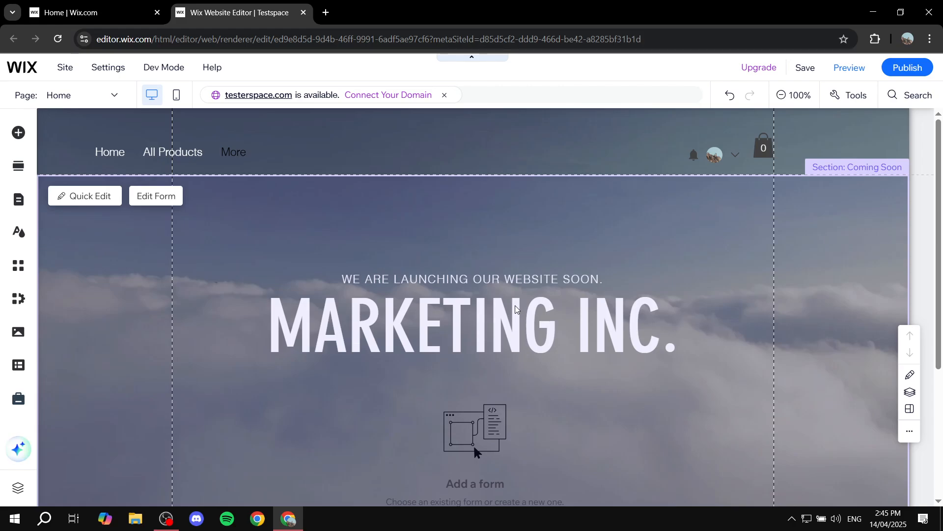
scroll(516, 309, down, 4)
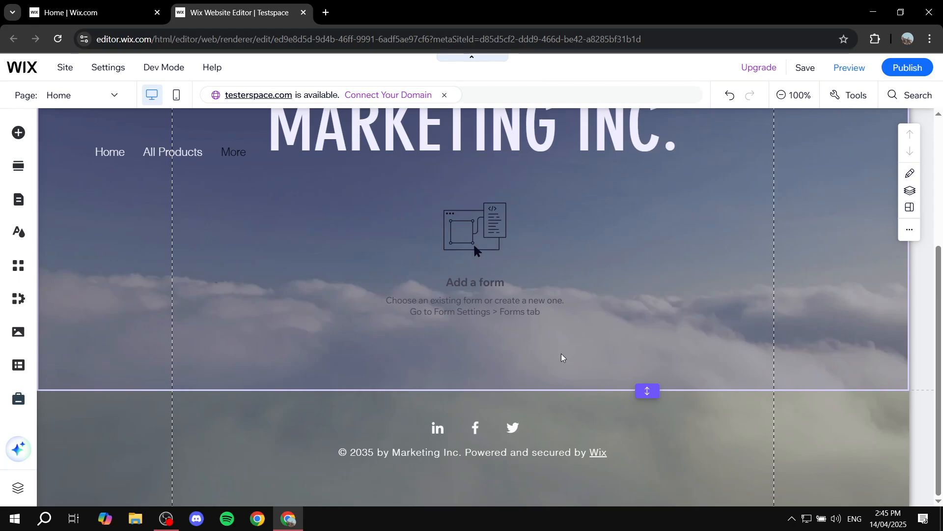
click(483, 392)
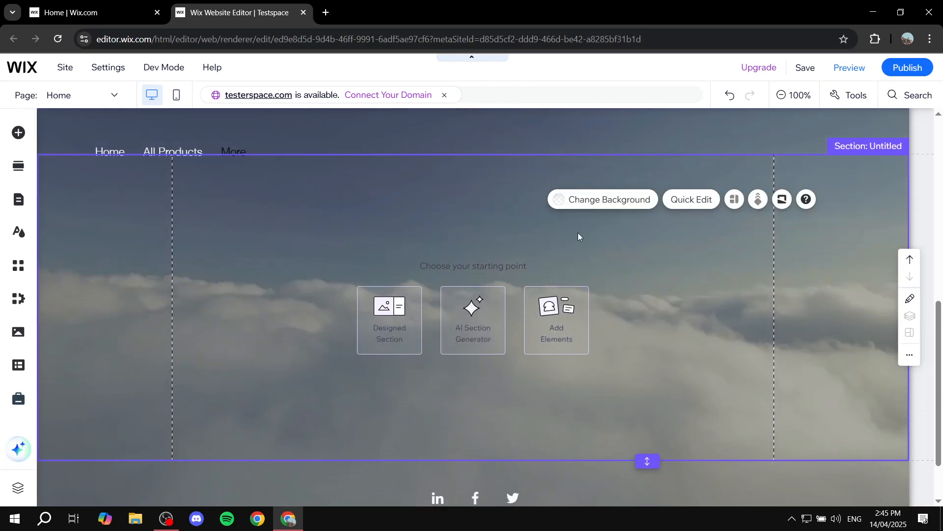
- Set the new section's background to the coffee-bean image
click(593, 204)
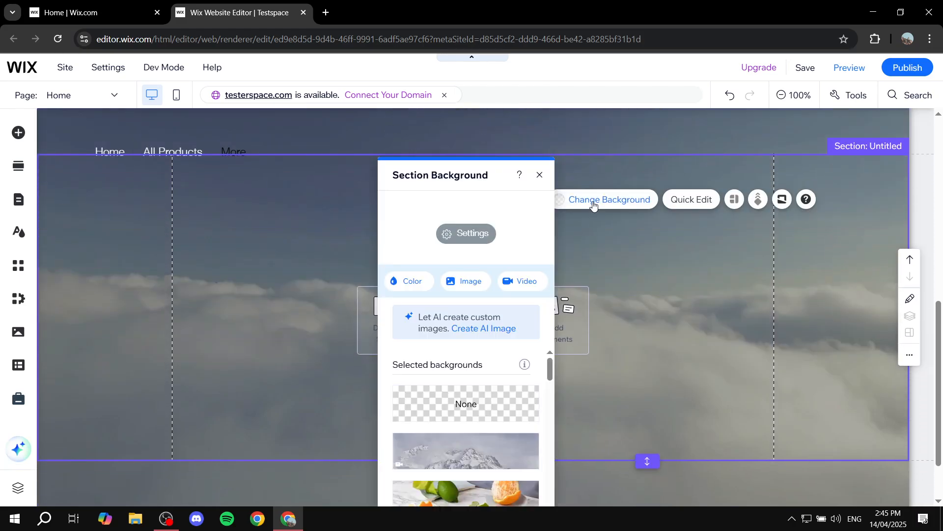
click(467, 287)
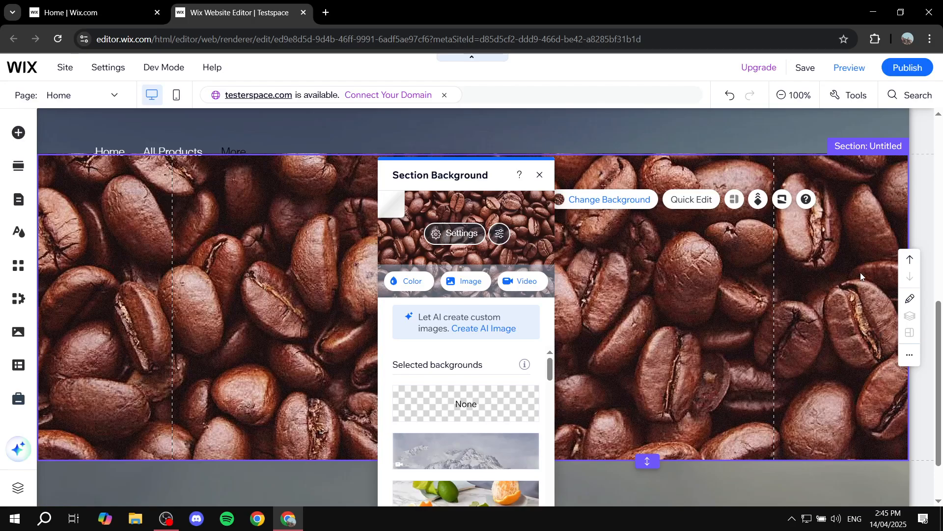
click(539, 176)
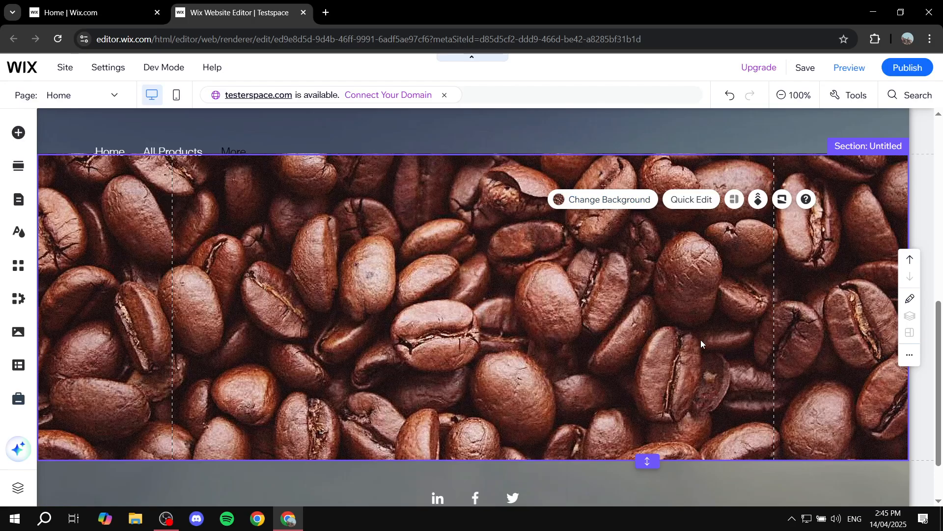
- Examine how the coffee-bean section's background moves against the rest of the page while scrolling
scroll(558, 300, up, 4)
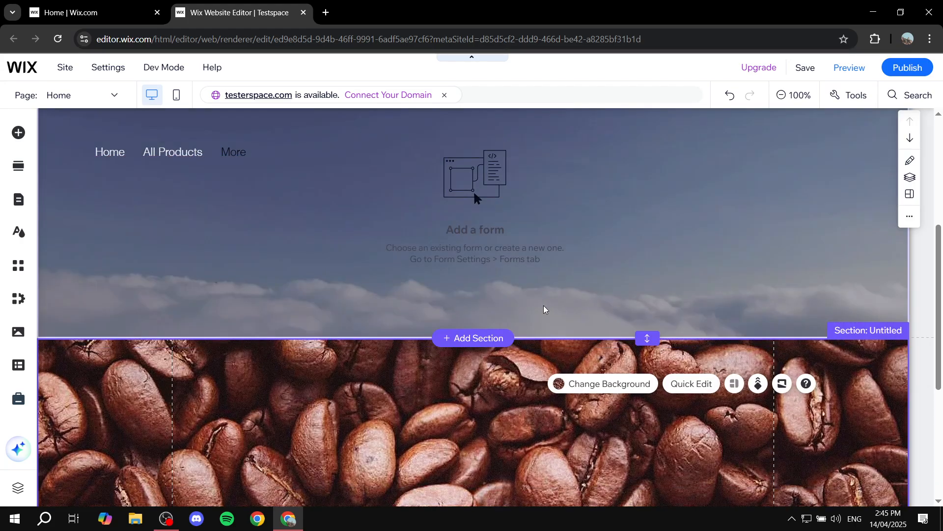
scroll(544, 305, down, 5)
scroll(535, 272, up, 5)
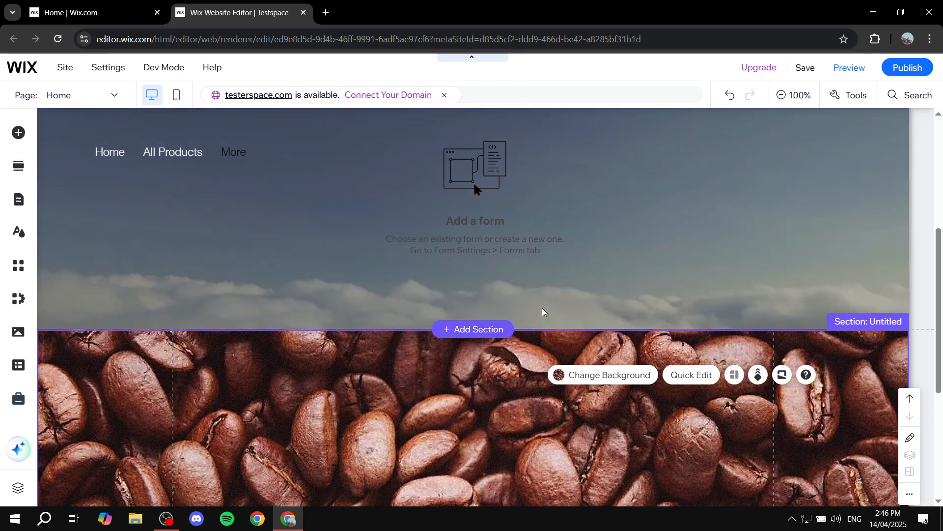
scroll(529, 345, down, 5)
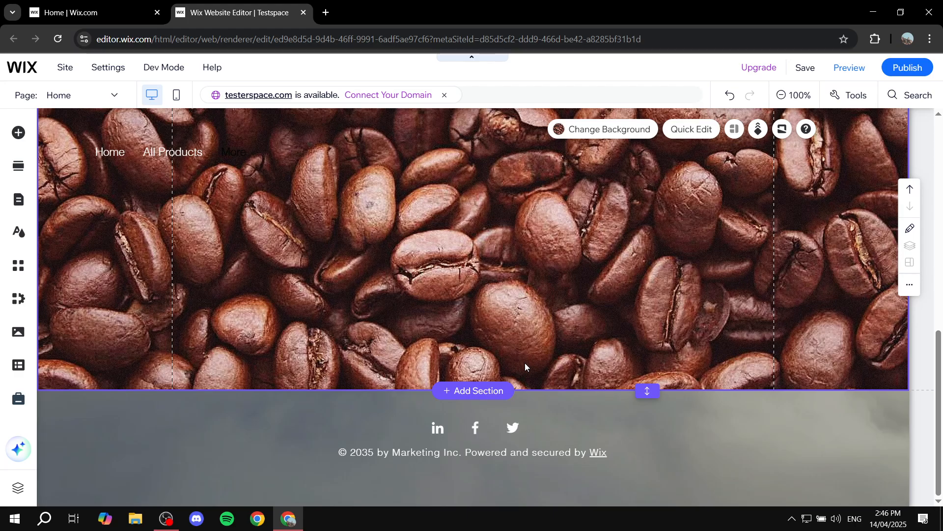
scroll(514, 382, up, 5)
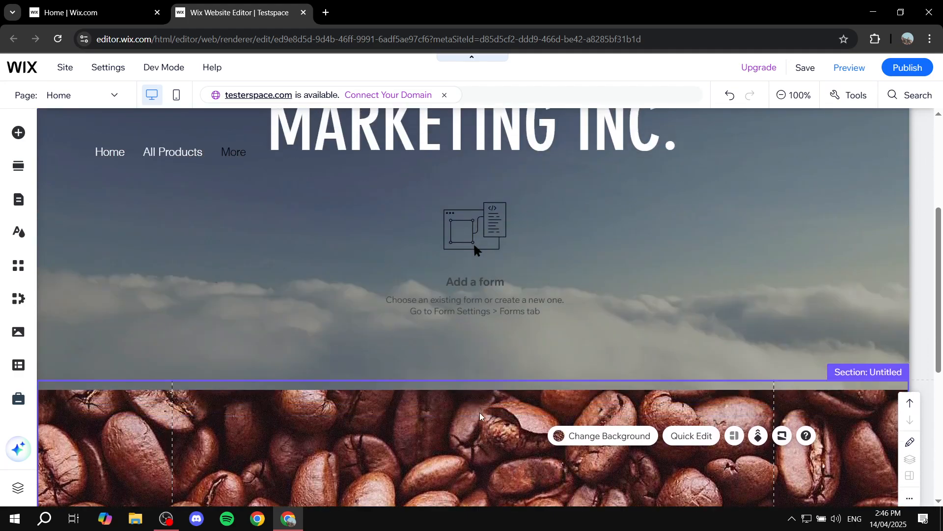
scroll(478, 420, down, 1)
scroll(455, 392, down, 1)
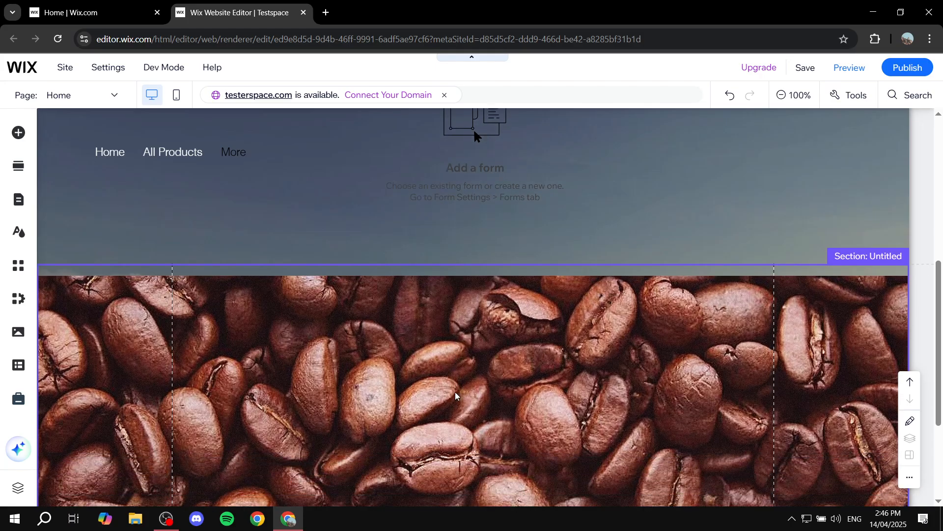
scroll(455, 391, down, 1)
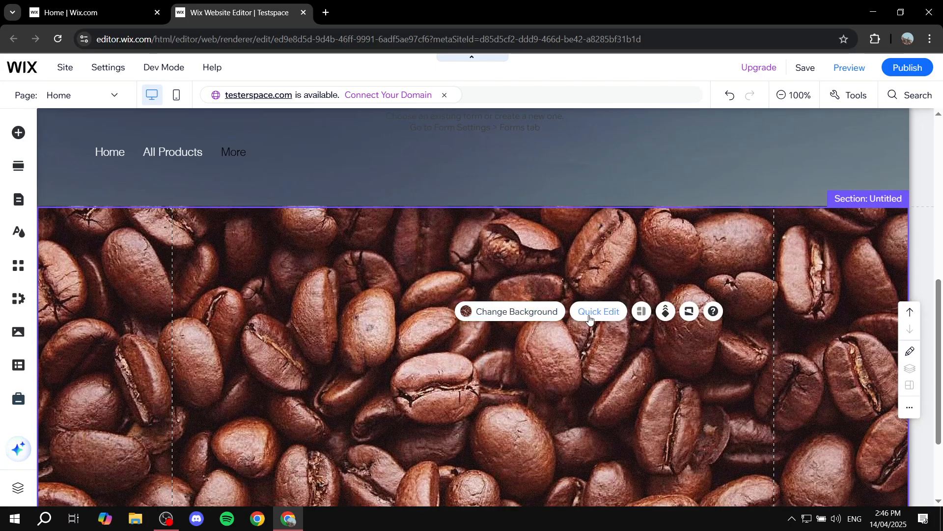
- Apply the Reveal scroll effect to the coffee-bean section's background
click(667, 313)
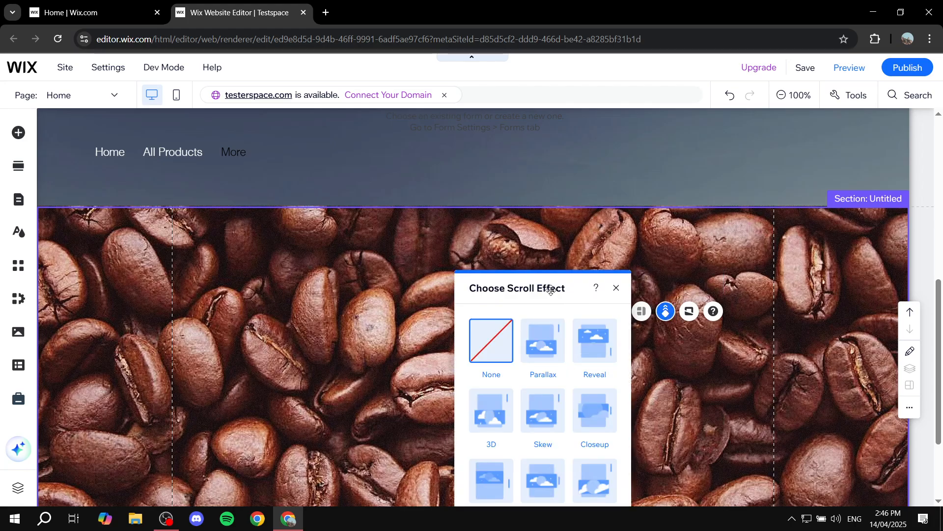
drag(551, 290, 534, 159)
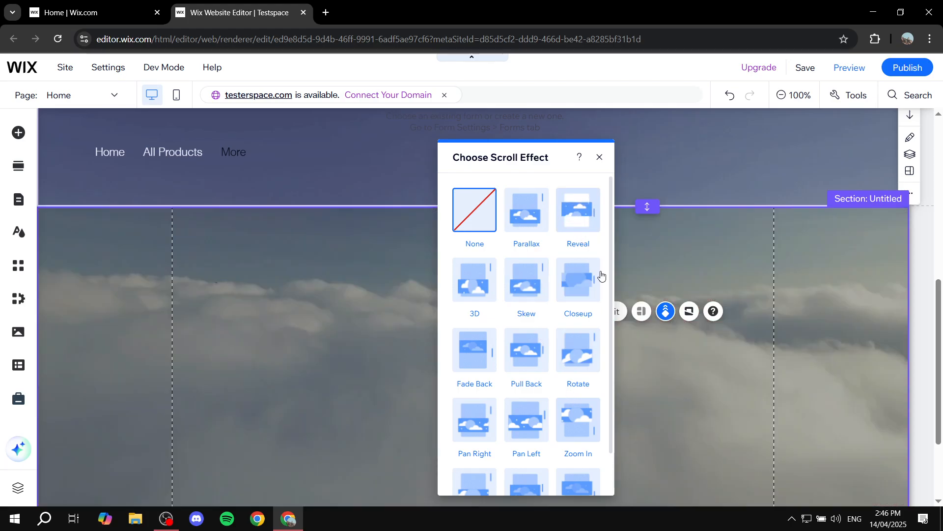
click(584, 225)
click(599, 156)
- Preview the Home page, examine the coffee-bean section's scroll effect against the cloud background, and return to editing
scroll(717, 391, up, 8)
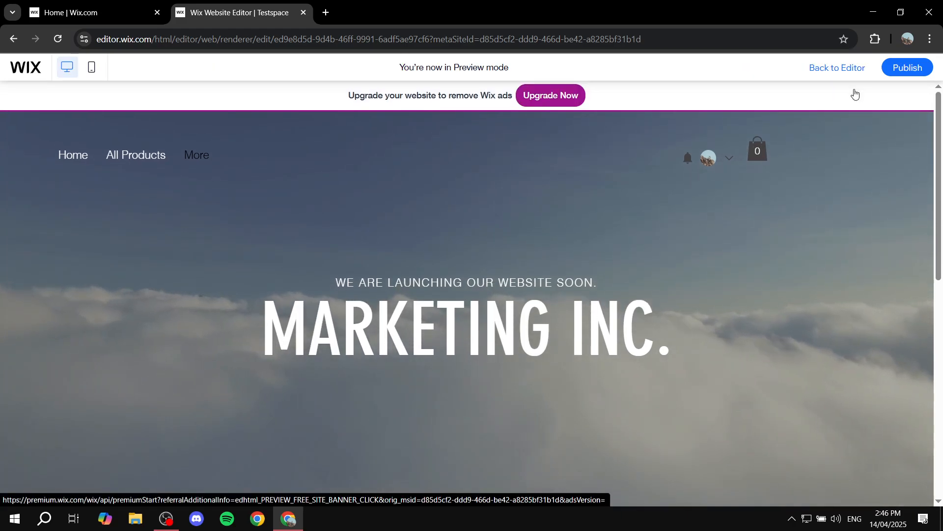
scroll(630, 255, down, 5)
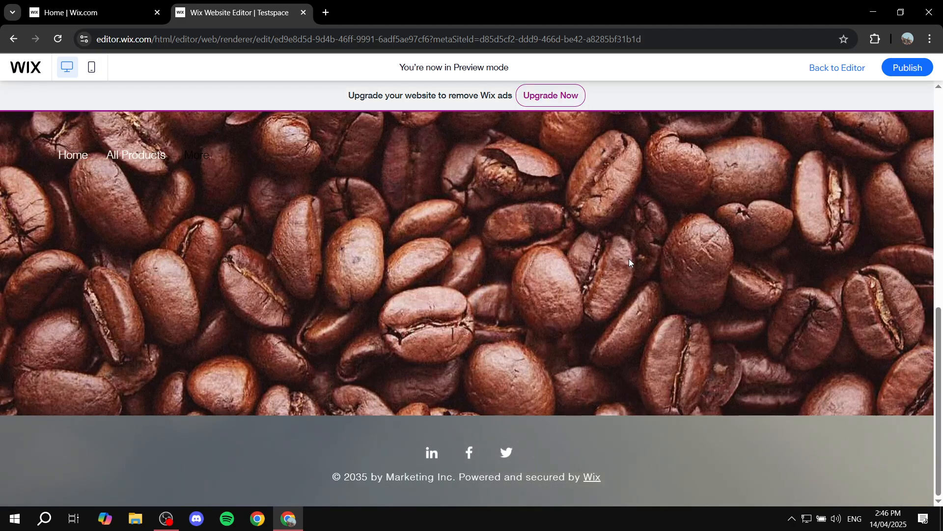
scroll(629, 256, up, 5)
scroll(632, 273, down, 5)
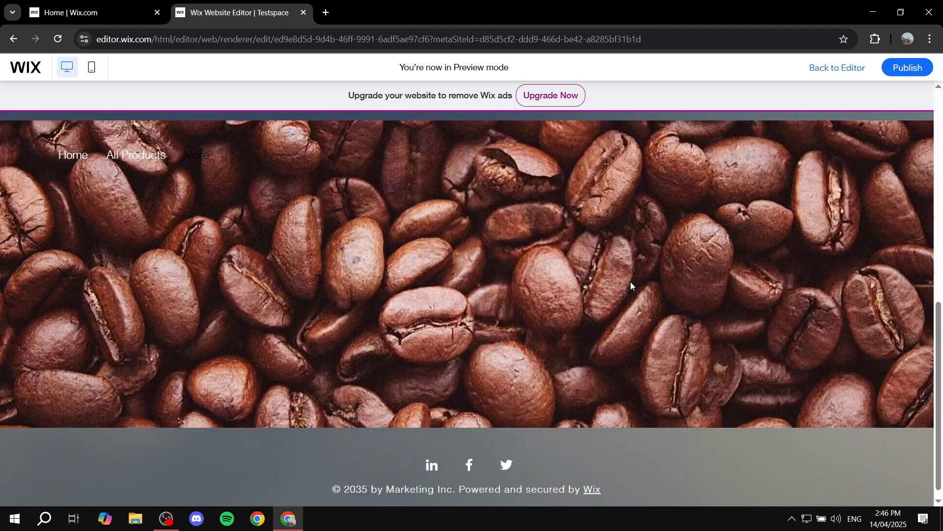
scroll(630, 282, up, 5)
scroll(621, 282, down, 5)
scroll(620, 288, up, 5)
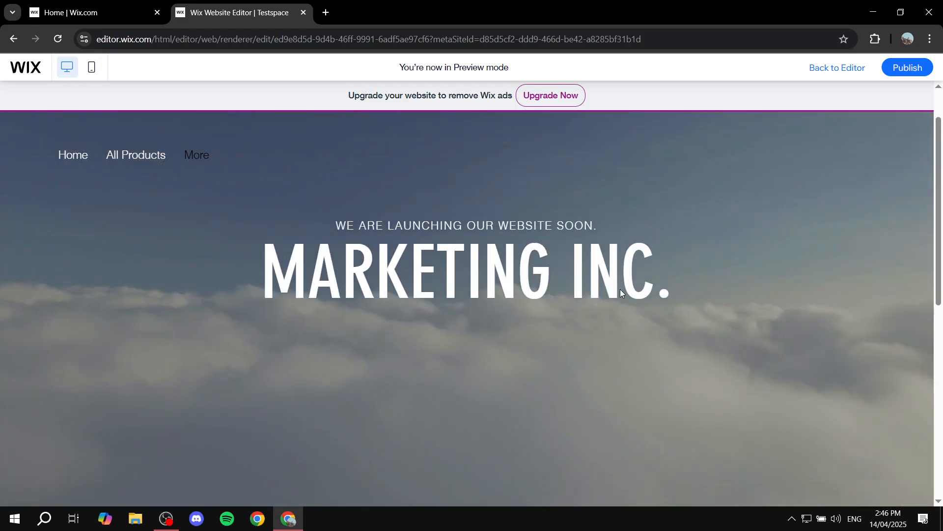
scroll(620, 290, down, 5)
scroll(620, 291, up, 5)
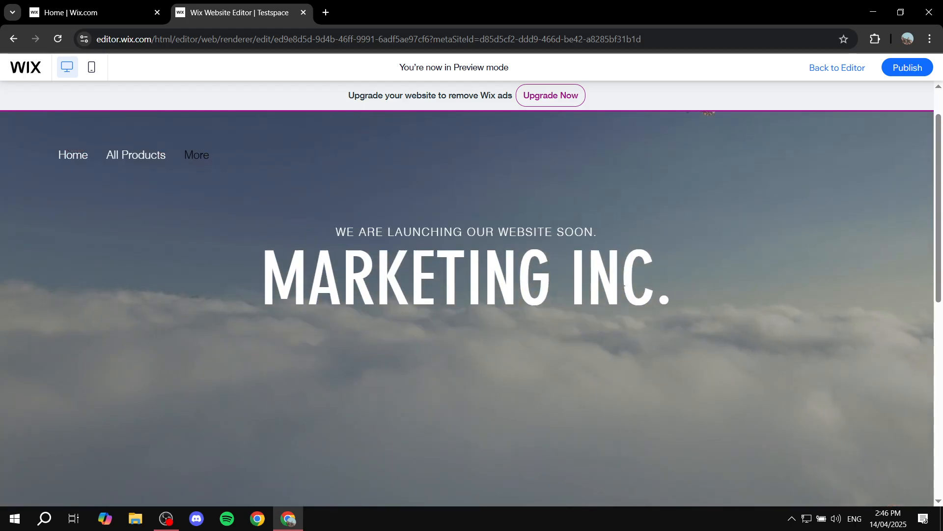
scroll(623, 291, down, 5)
scroll(554, 302, up, 5)
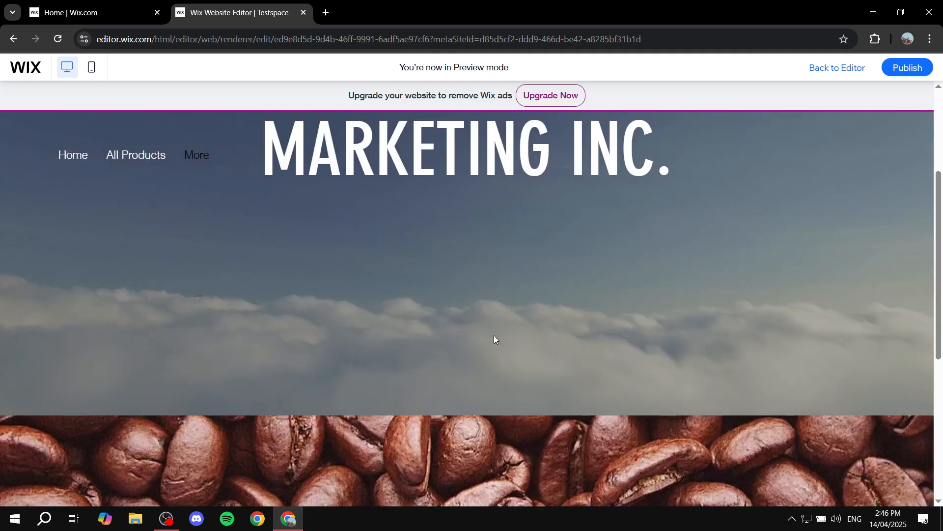
scroll(494, 335, down, 5)
scroll(506, 320, up, 2)
scroll(530, 335, up, 5)
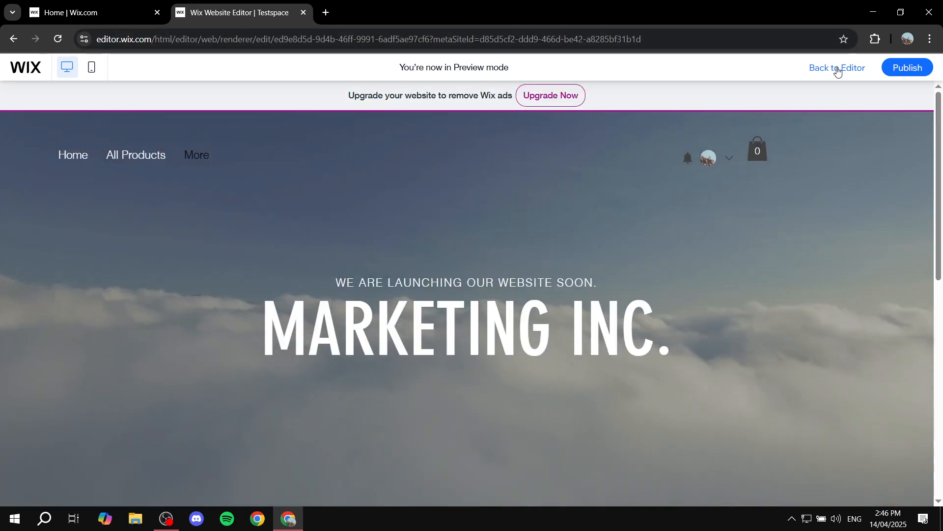
click(838, 71)
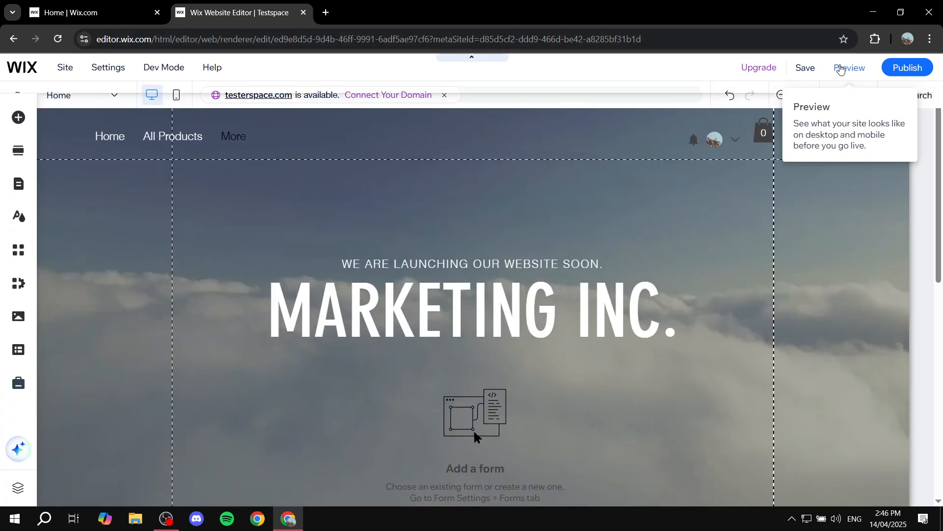
- Add another blank section below the coffee-bean section, above the footer
scroll(674, 319, down, 5)
scroll(590, 354, down, 4)
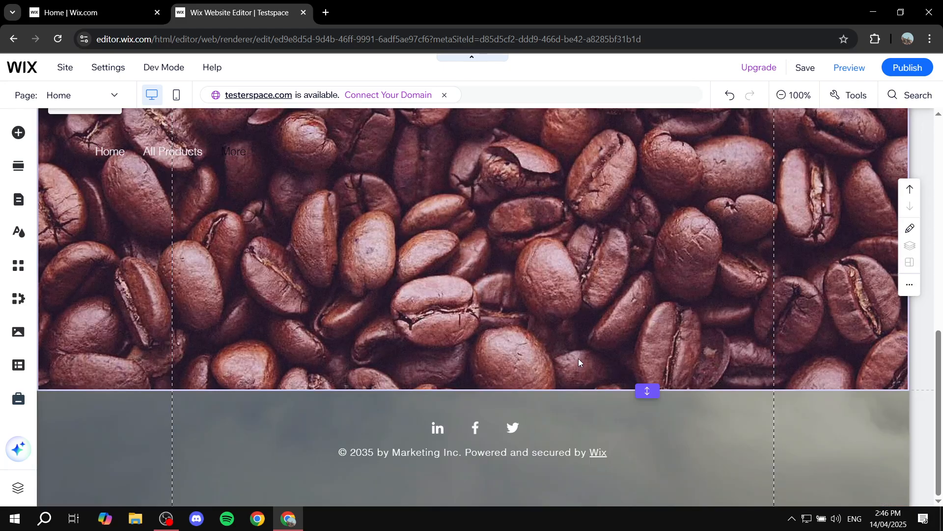
click(495, 392)
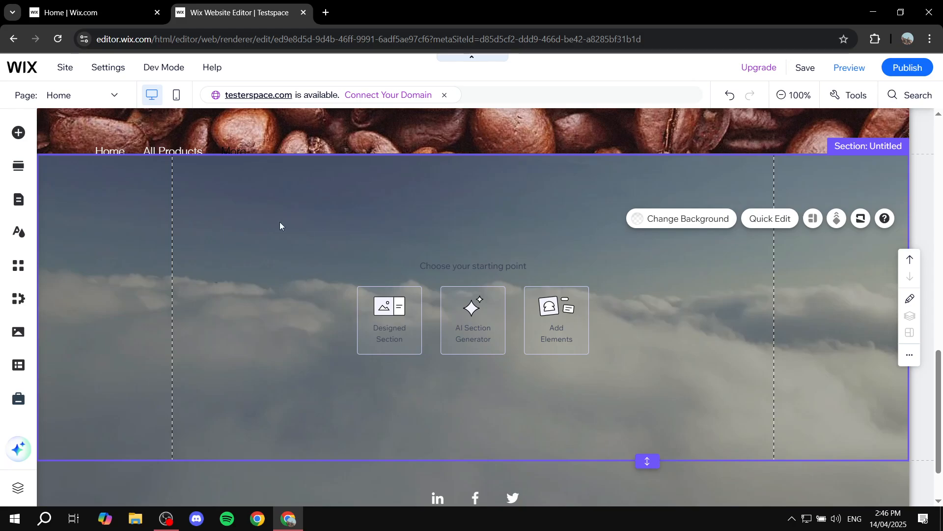
- Place the site image Colors.jpg in the upper middle of the new blank section
click(18, 132)
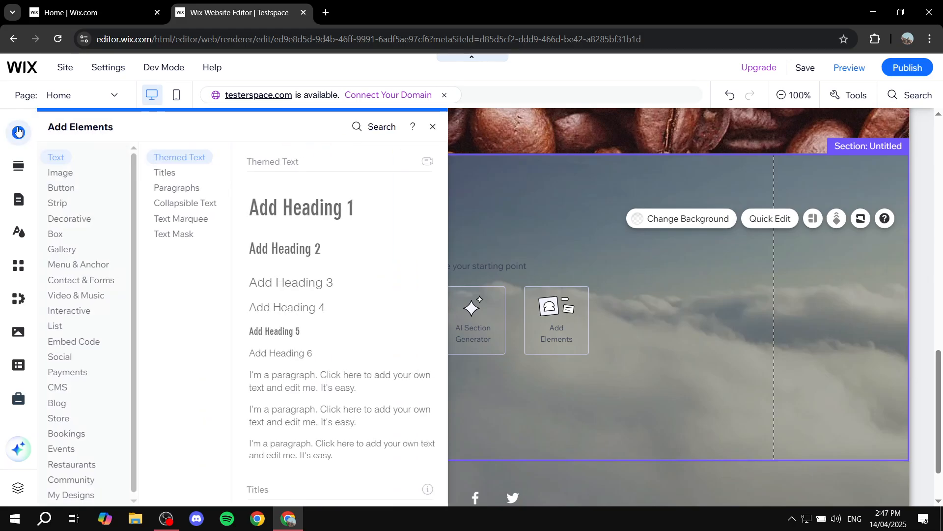
click(65, 173)
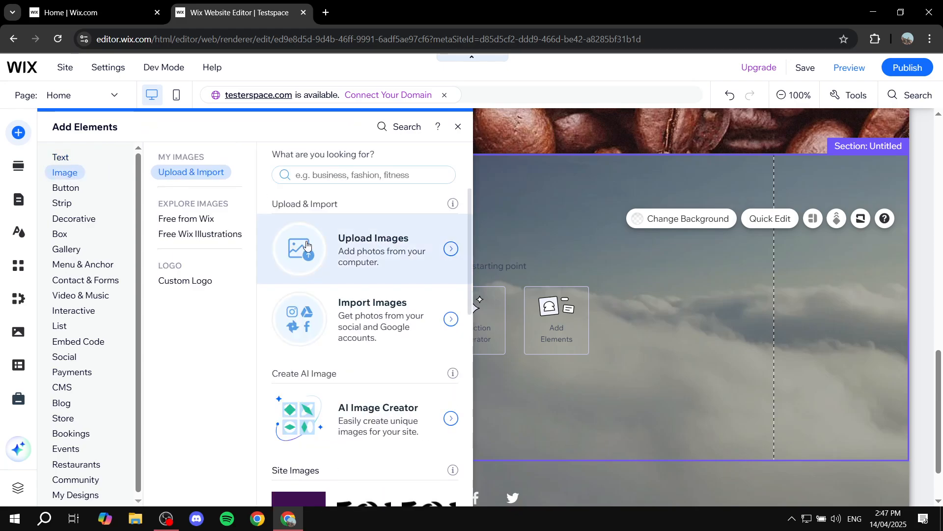
scroll(315, 295, down, 3)
mouse_move(308, 385)
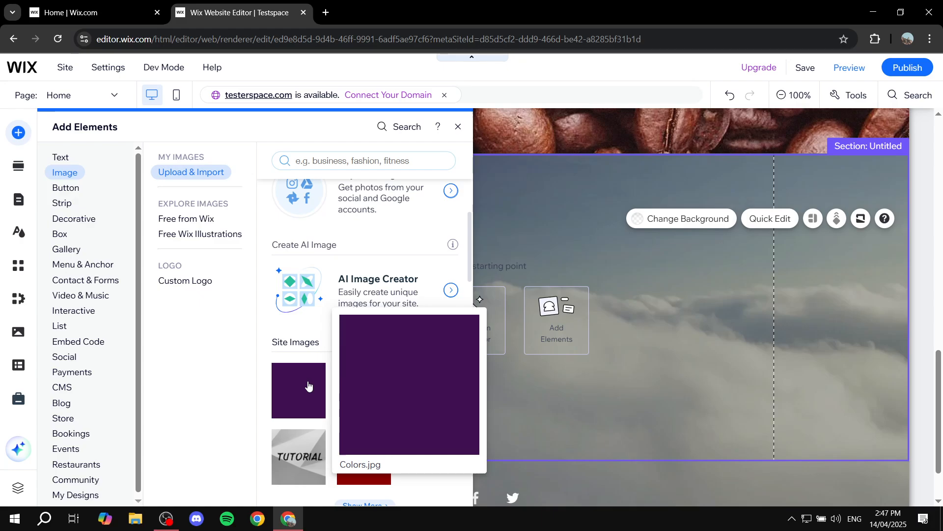
drag(308, 385, 529, 273)
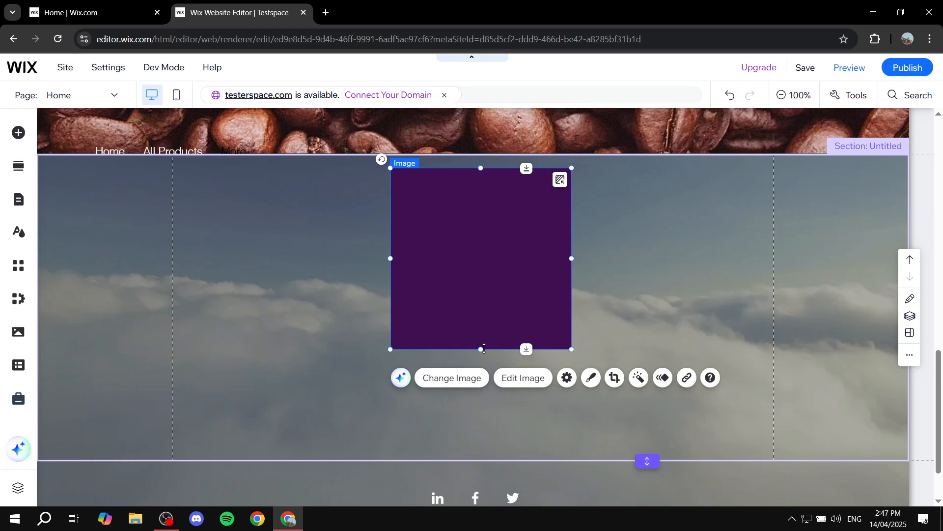
- Reshape the purple image into a wide, short banner and centre it horizontally in the section
drag(484, 348, 492, 262)
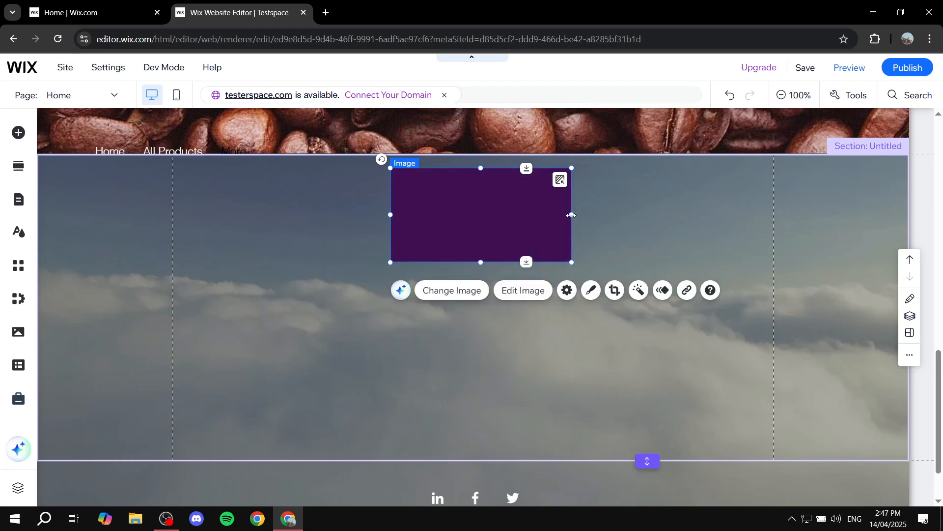
drag(571, 215, 666, 215)
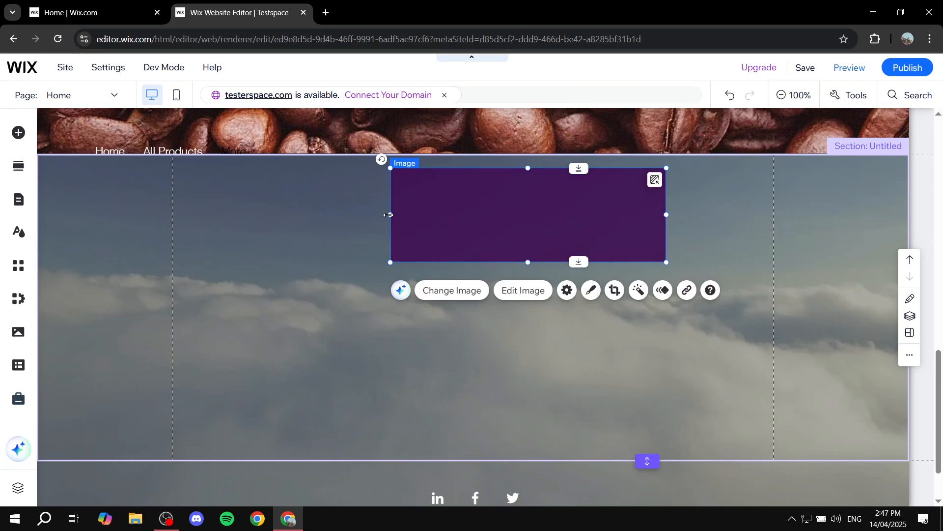
drag(388, 216, 255, 215)
mouse_move(462, 211)
mouse_down()
mouse_move(495, 211)
mouse_move(468, 212)
mouse_up()
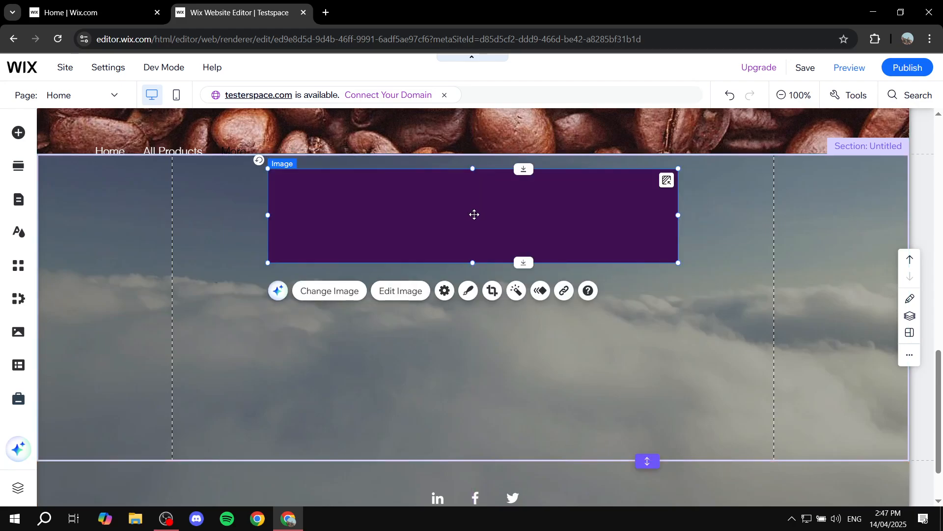
- Add a themed button centred below the purple banner and remove the section's extra space beneath the button
click(525, 356)
click(27, 141)
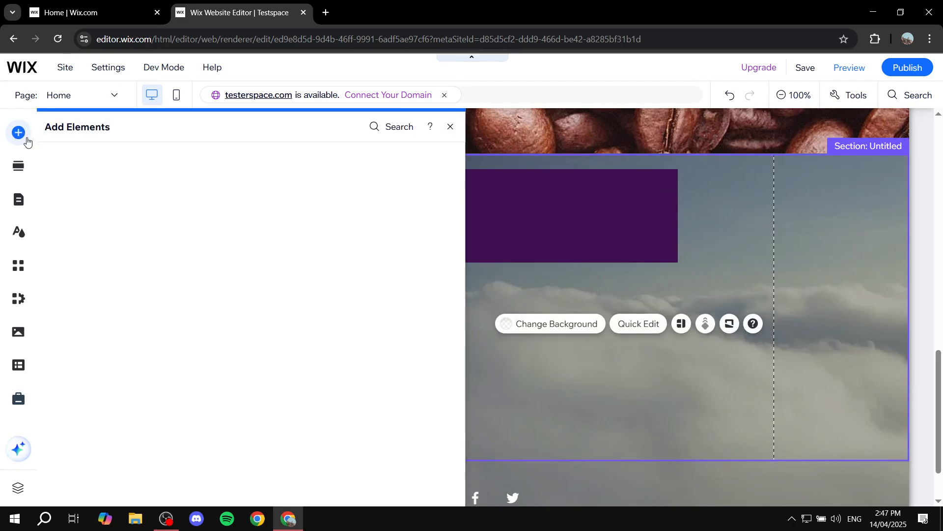
click(72, 191)
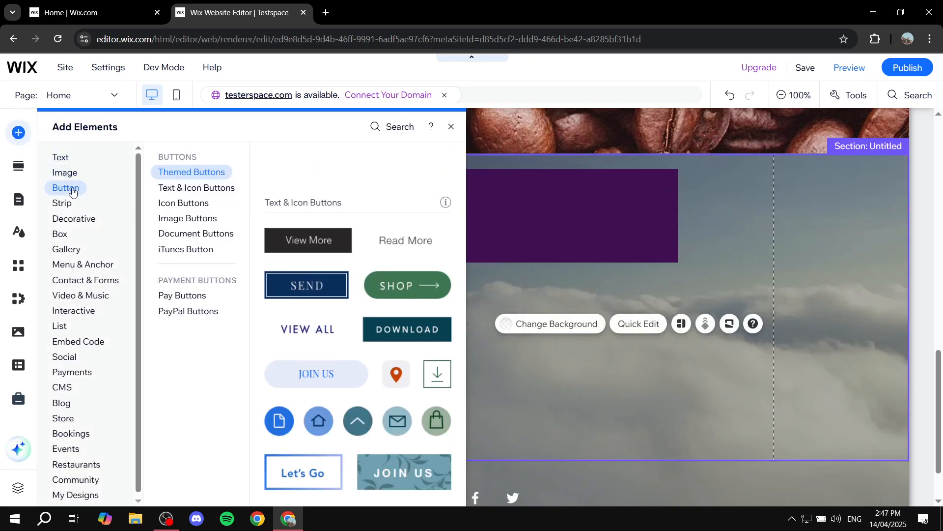
drag(317, 212, 477, 333)
click(652, 332)
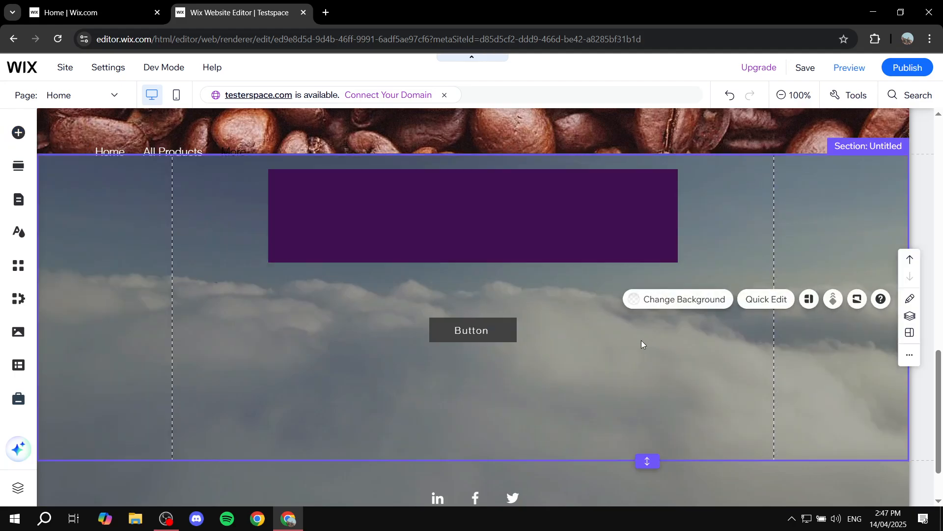
double_click(647, 458)
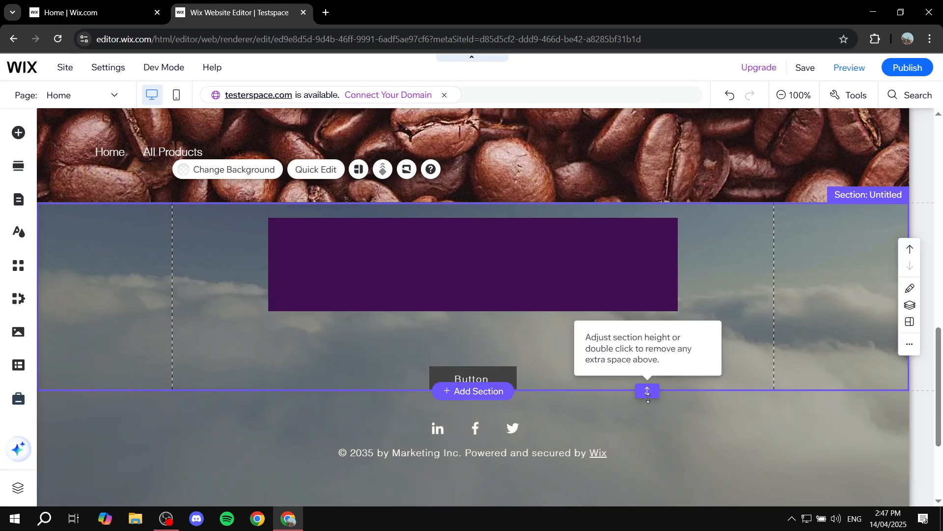
- Extend the new section's lower edge slightly to leave some space beneath the button
drag(646, 389, 652, 410)
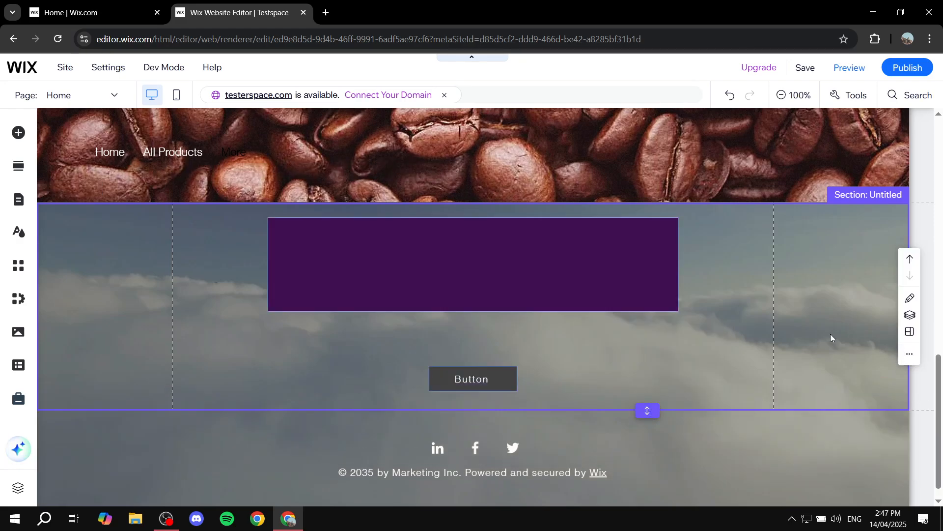
click(755, 320)
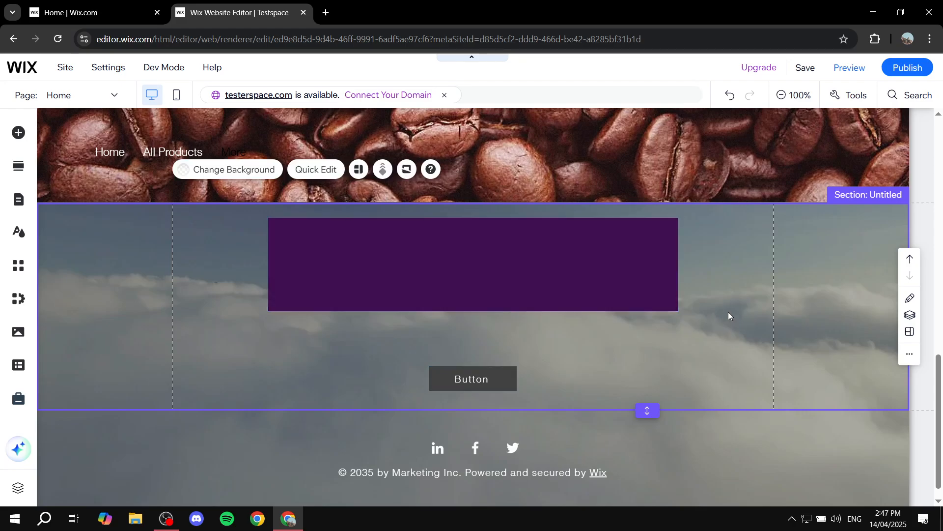
click(537, 267)
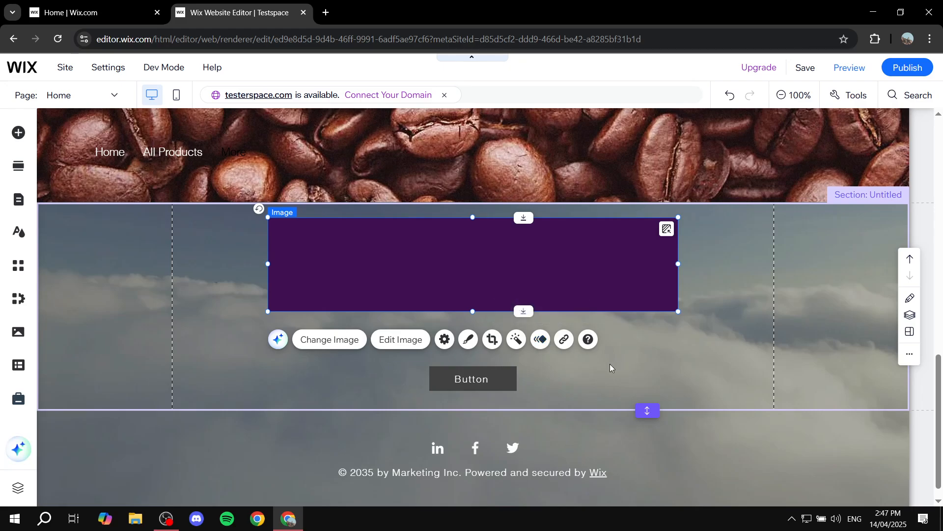
click(691, 354)
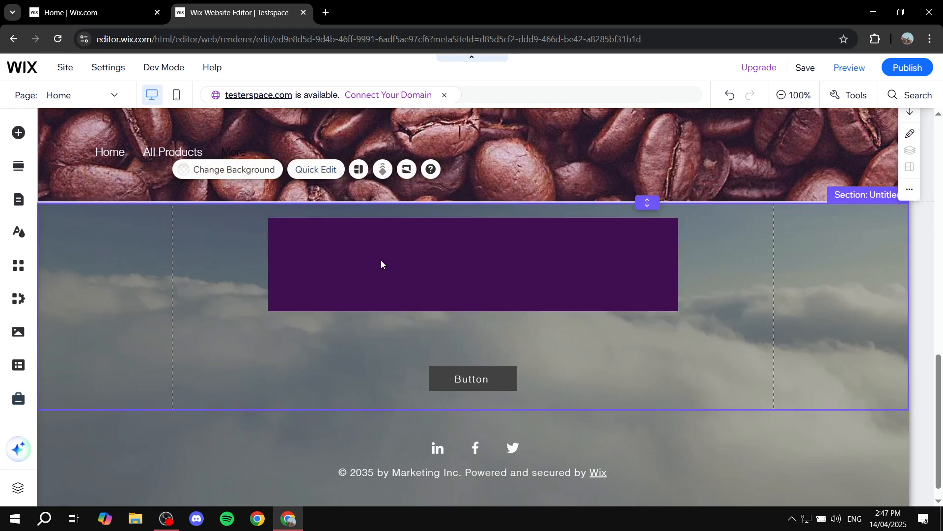
- Apply the Float entrance animation to the purple banner image
click(562, 305)
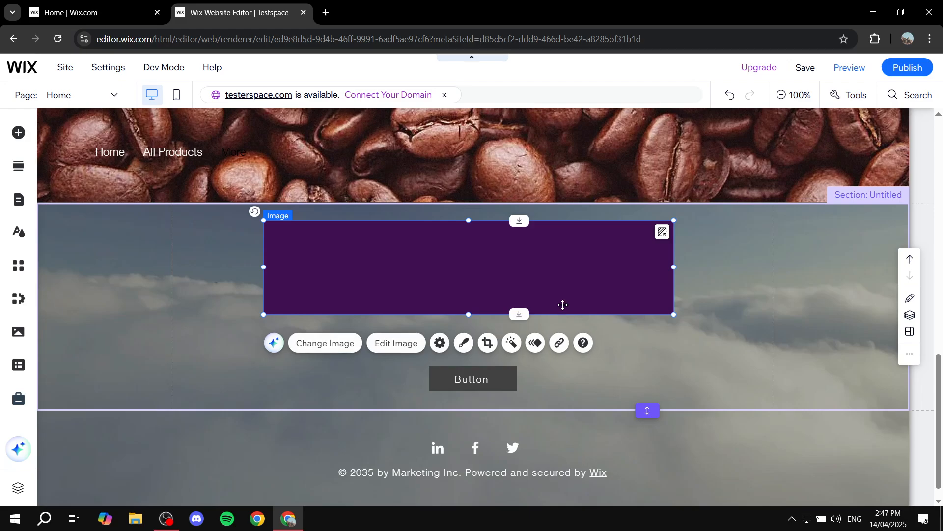
click(537, 344)
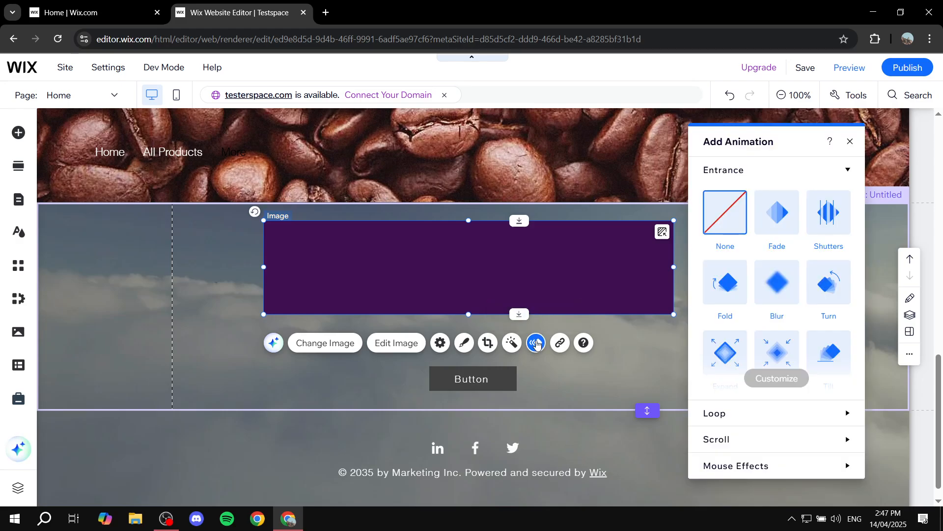
click(841, 170)
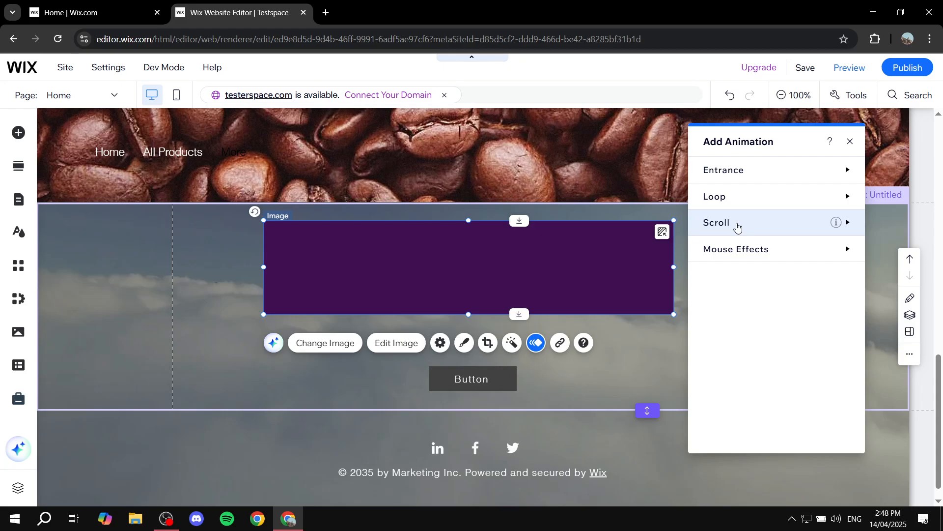
click(784, 171)
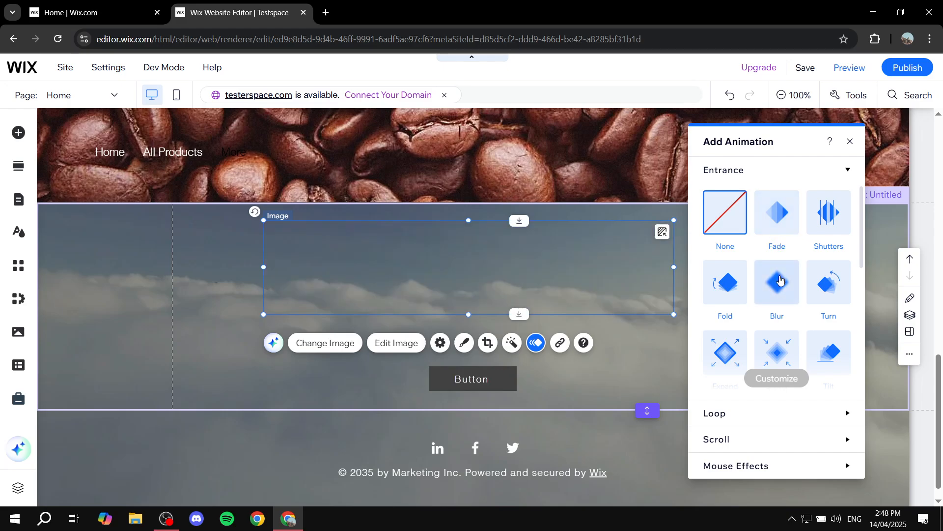
scroll(775, 287, down, 2)
scroll(774, 290, down, 1)
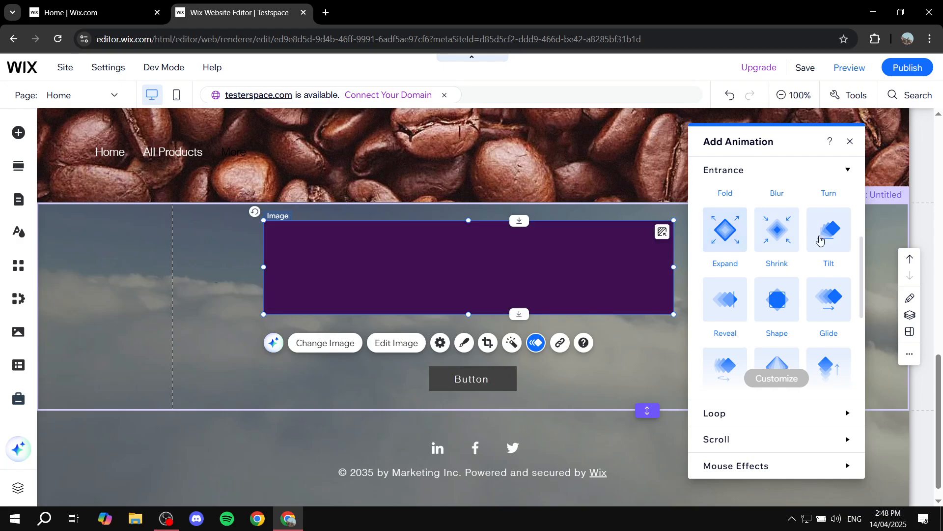
scroll(828, 246, down, 1)
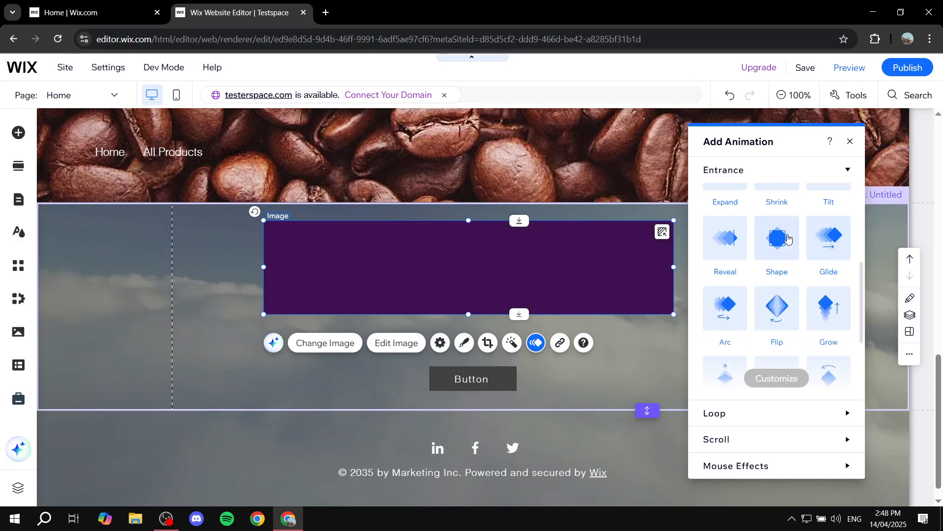
scroll(826, 235, down, 2)
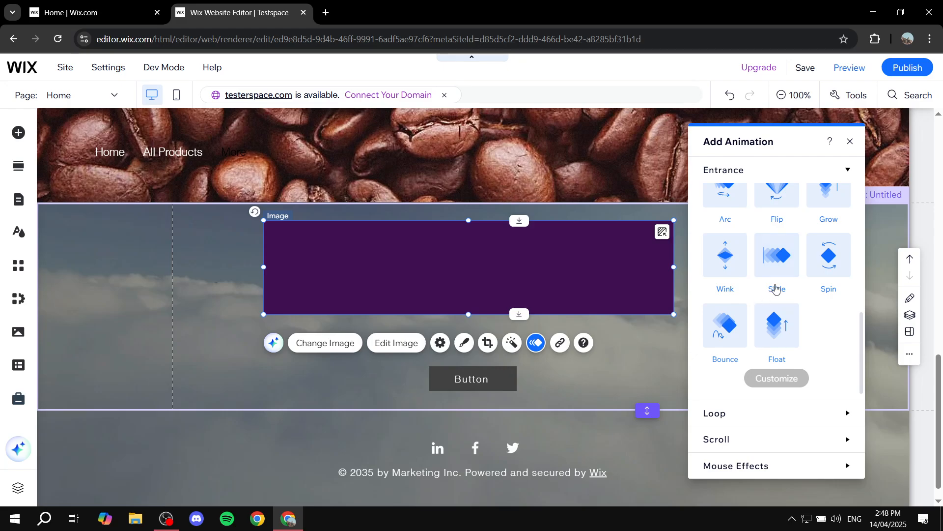
scroll(794, 327, up, 5)
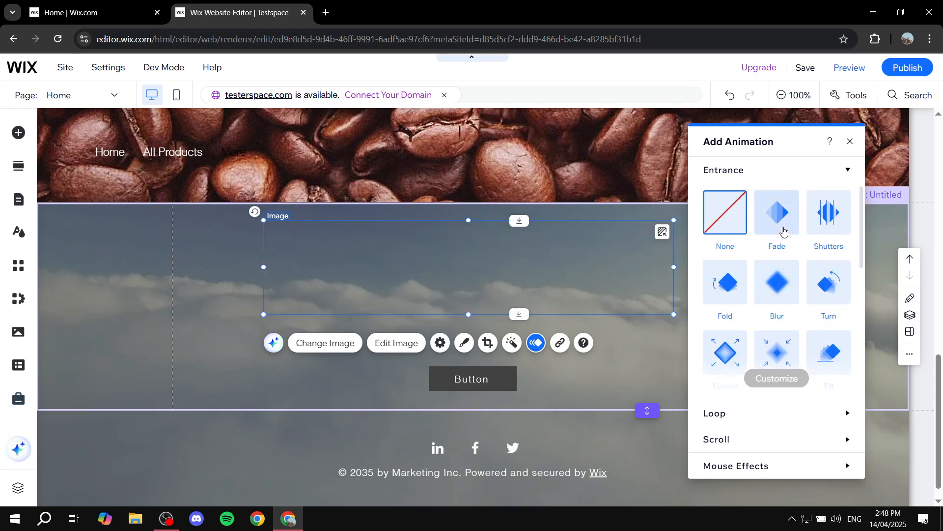
scroll(778, 231, down, 3)
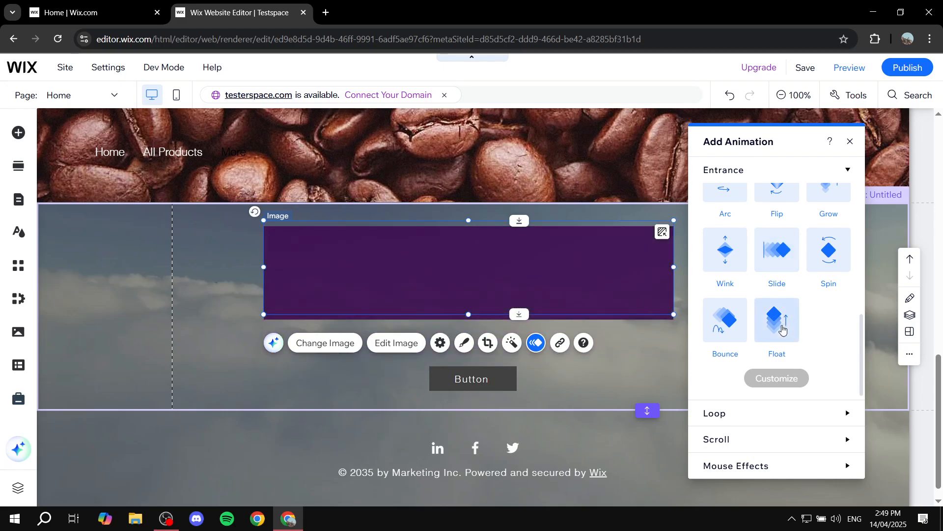
scroll(783, 325, up, 2)
scroll(784, 320, down, 2)
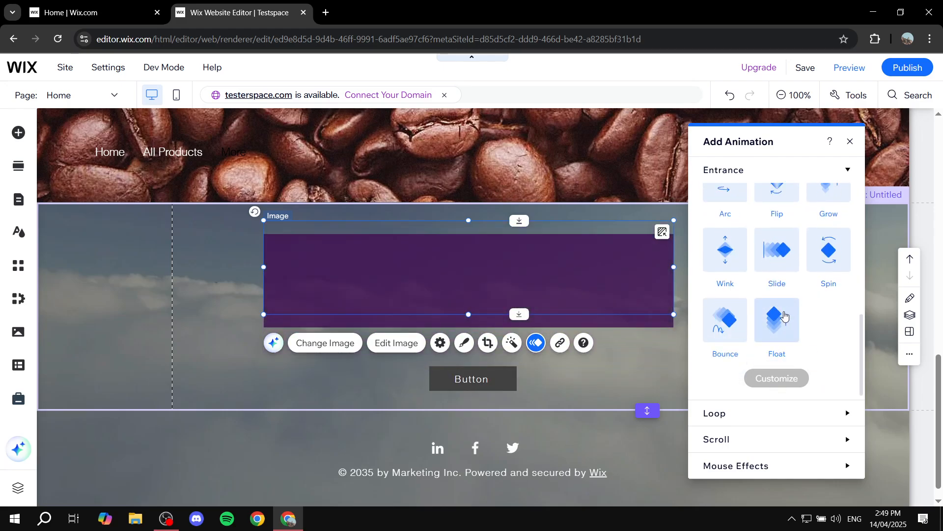
click(785, 315)
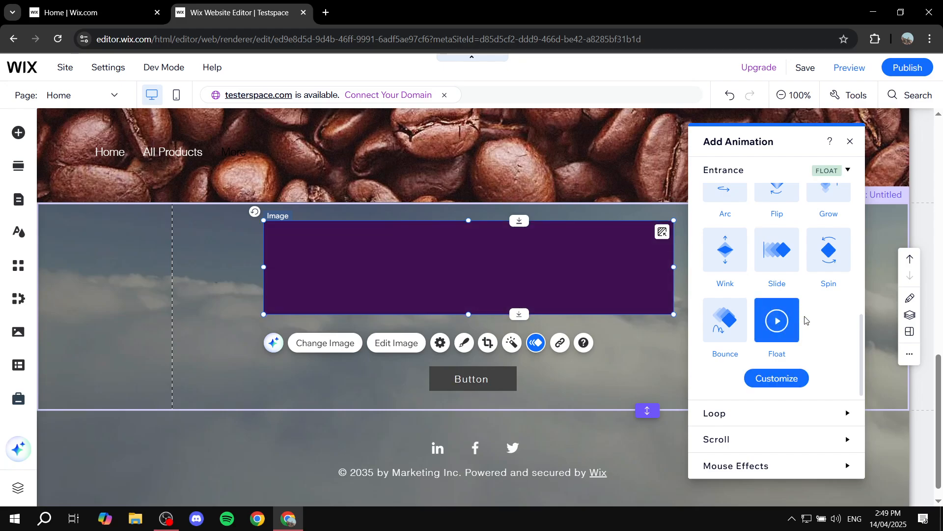
- Review the customization settings of the banner's Float animation and close the animation options
click(778, 379)
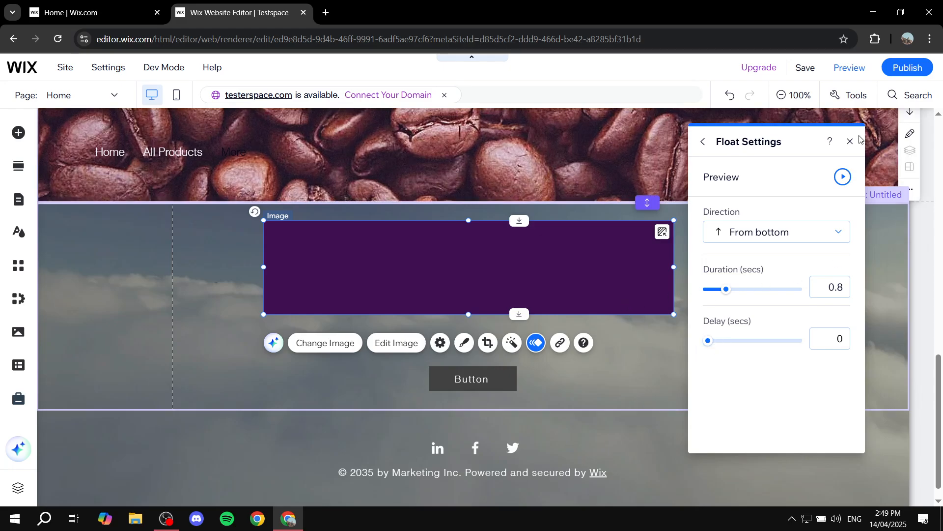
click(704, 142)
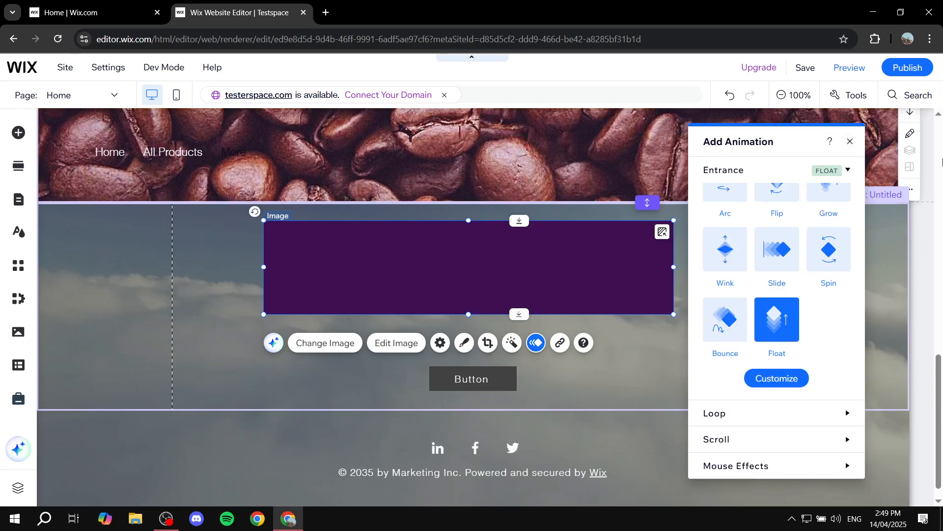
click(851, 143)
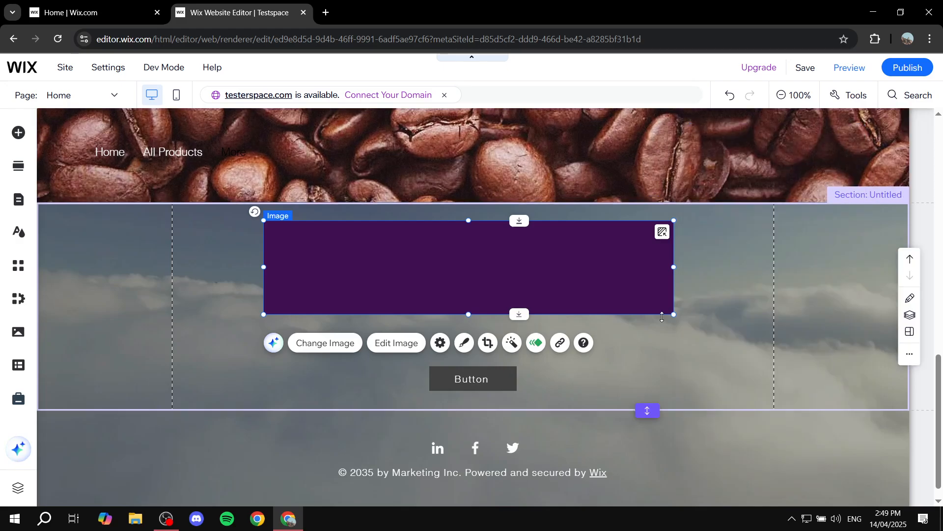
- Move the button up closer to the purple banner, centred beneath it, and give it the Turn entrance animation
click(469, 387)
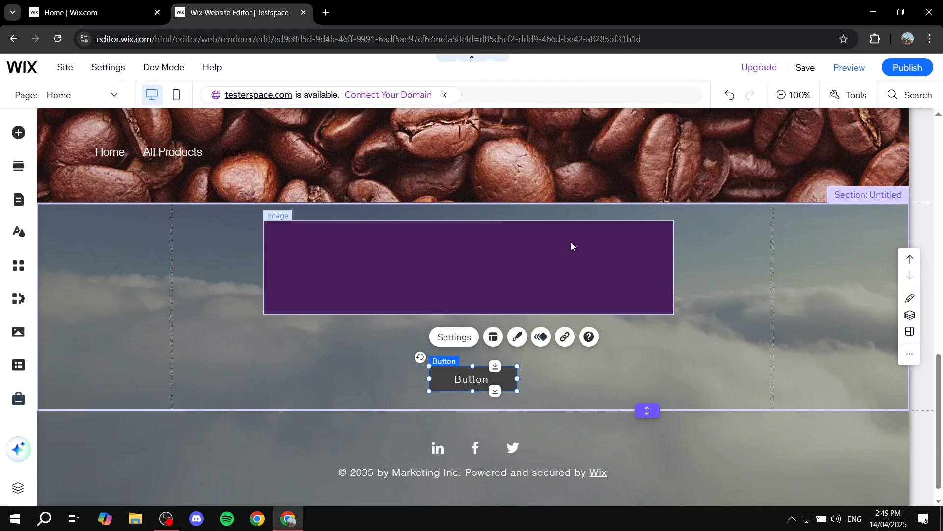
drag(492, 379, 489, 356)
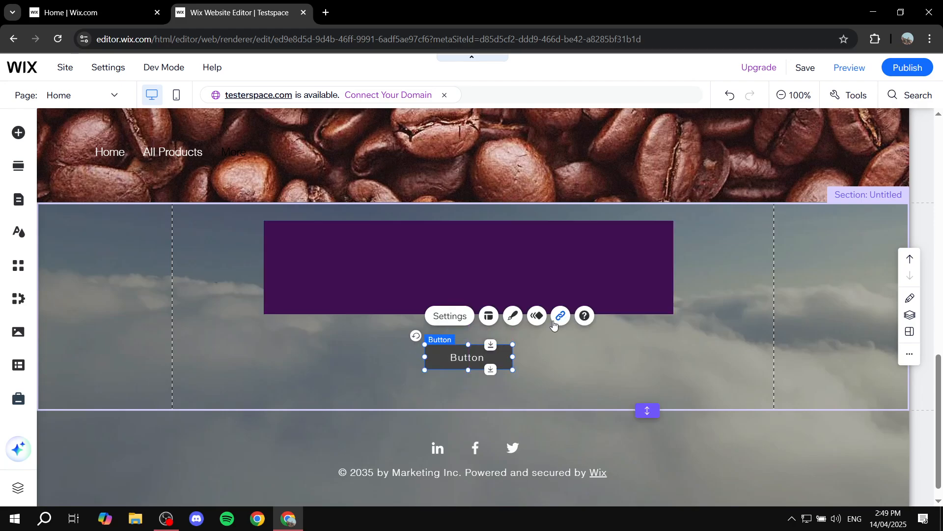
click(540, 317)
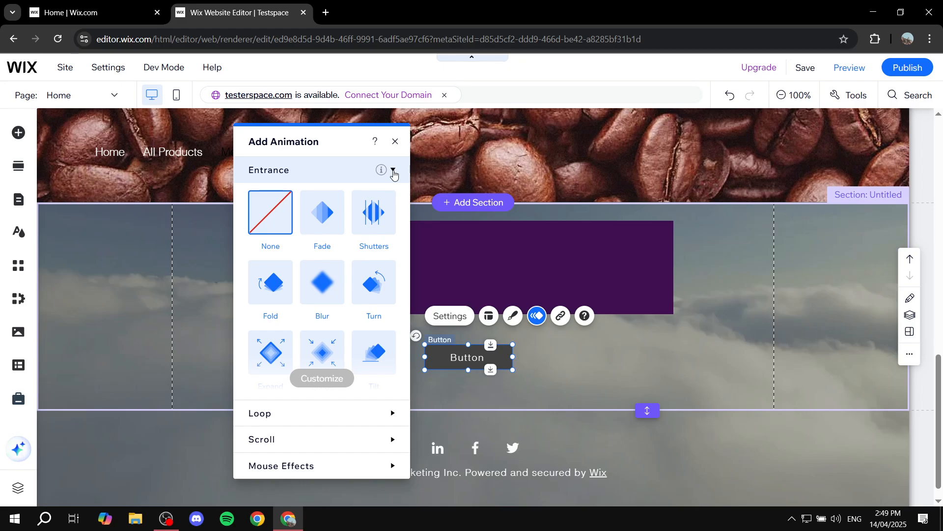
click(394, 171)
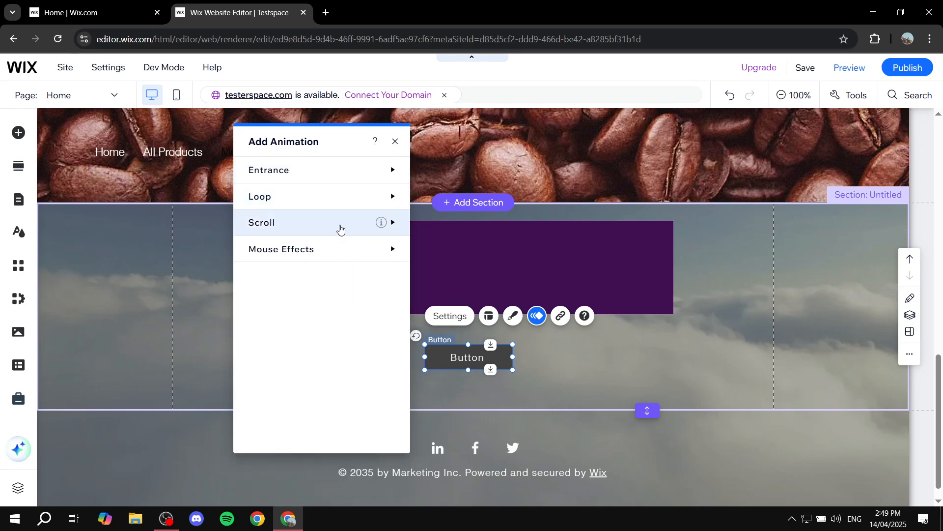
click(340, 229)
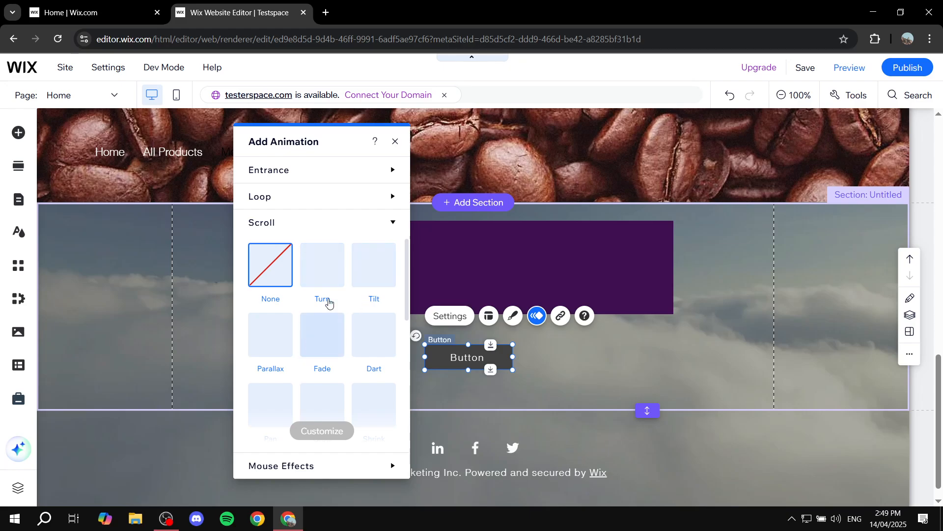
click(385, 222)
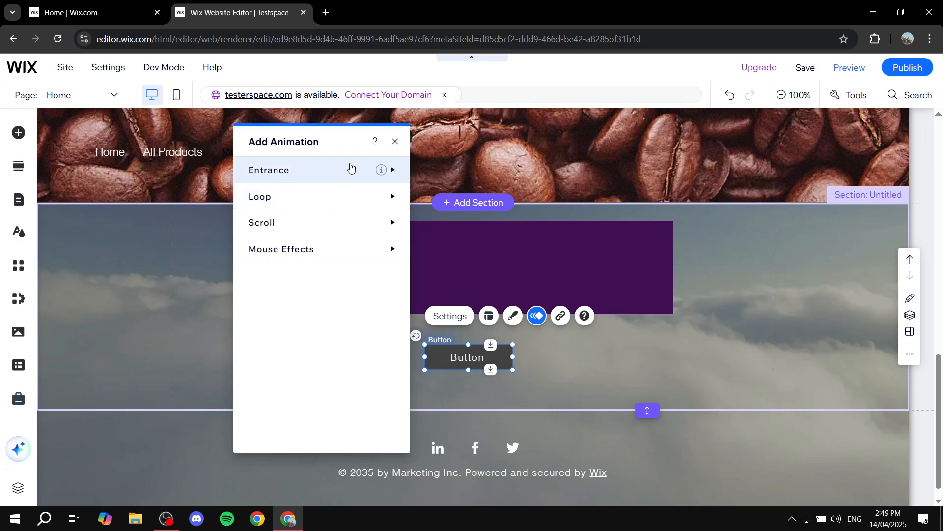
click(350, 168)
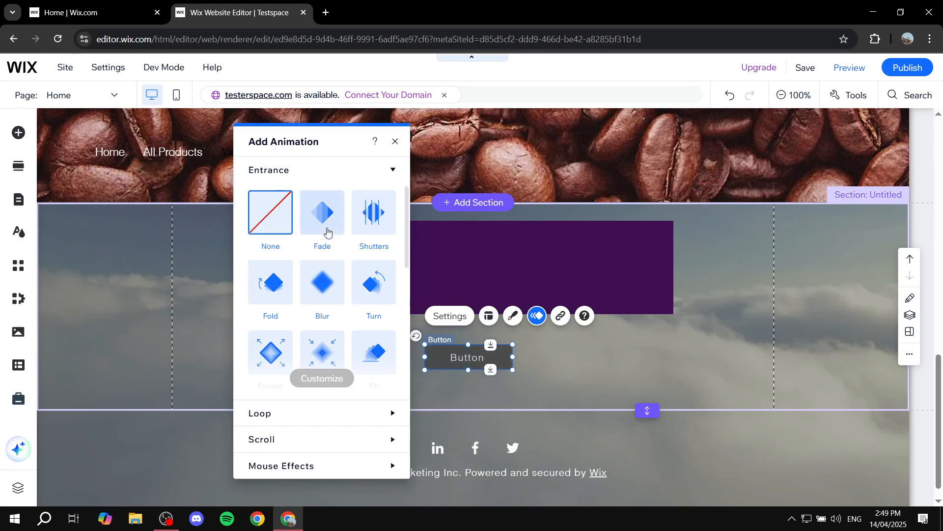
scroll(371, 241, down, 1)
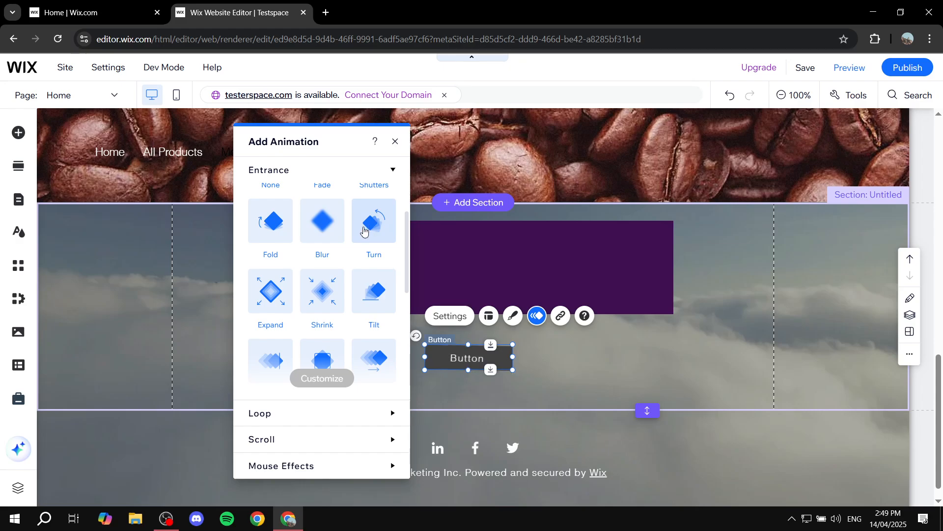
scroll(364, 238, down, 1)
scroll(361, 237, up, 2)
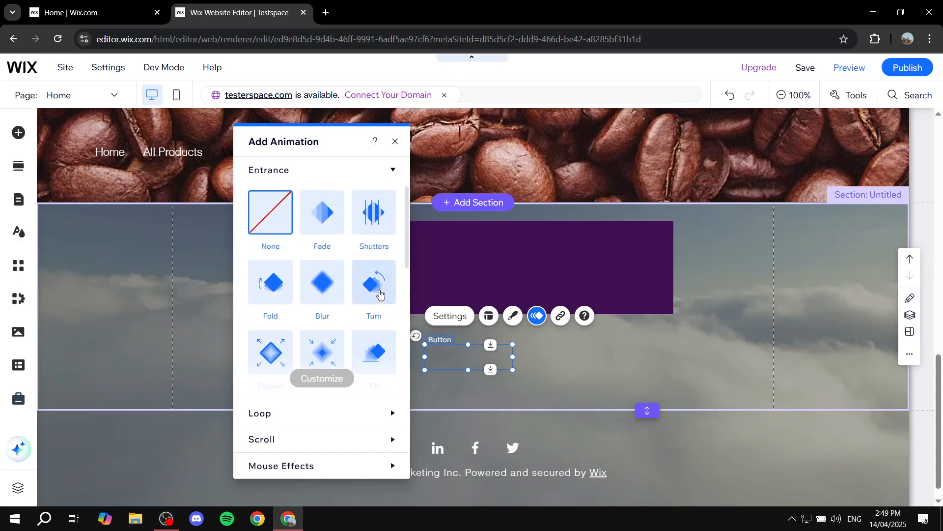
click(379, 293)
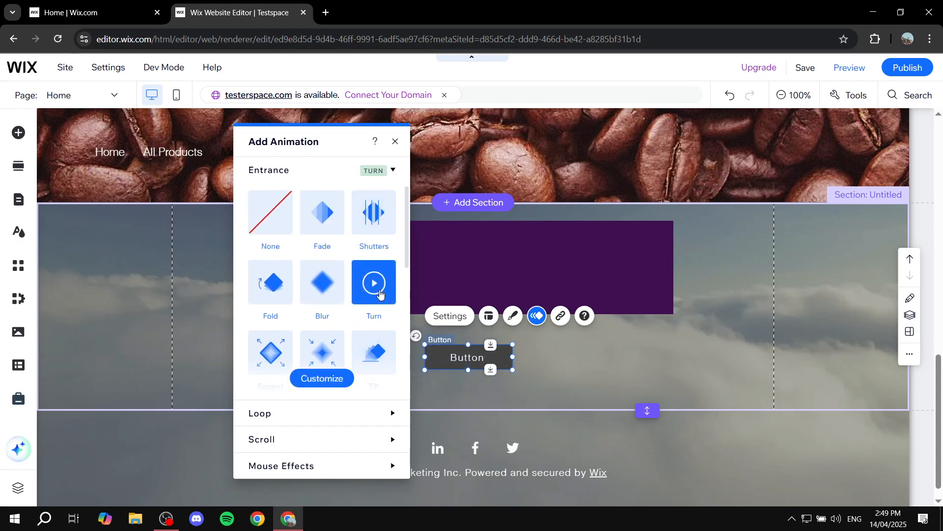
- Customize the button's Turn animation with the Intense motion style and a duration of 2.2 seconds
click(327, 385)
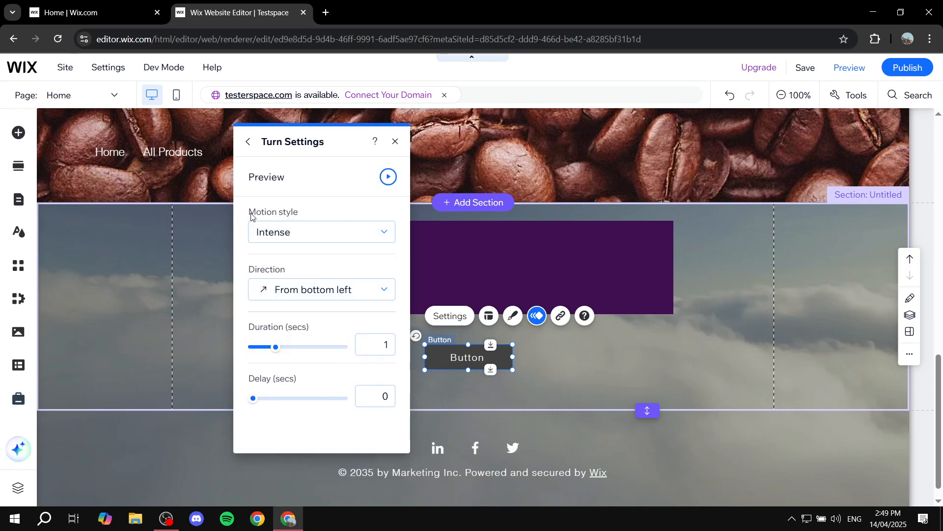
click(339, 236)
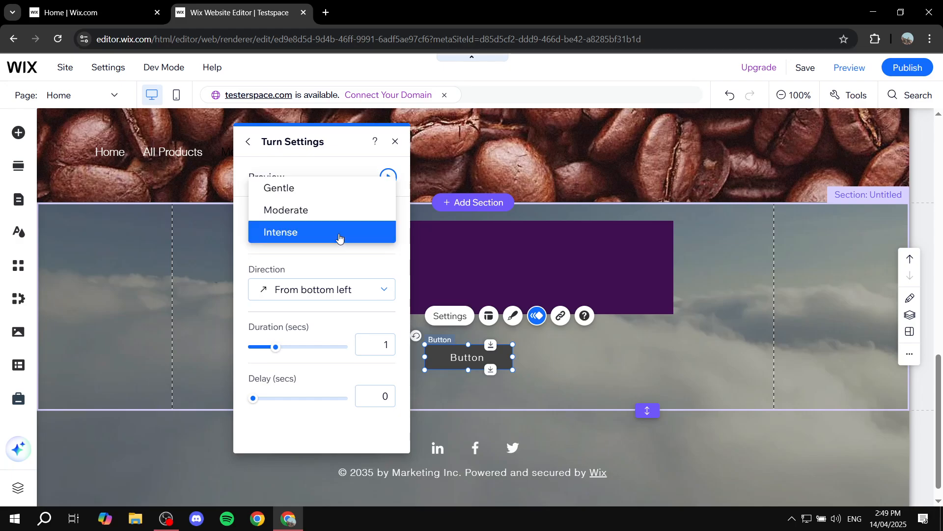
click(299, 234)
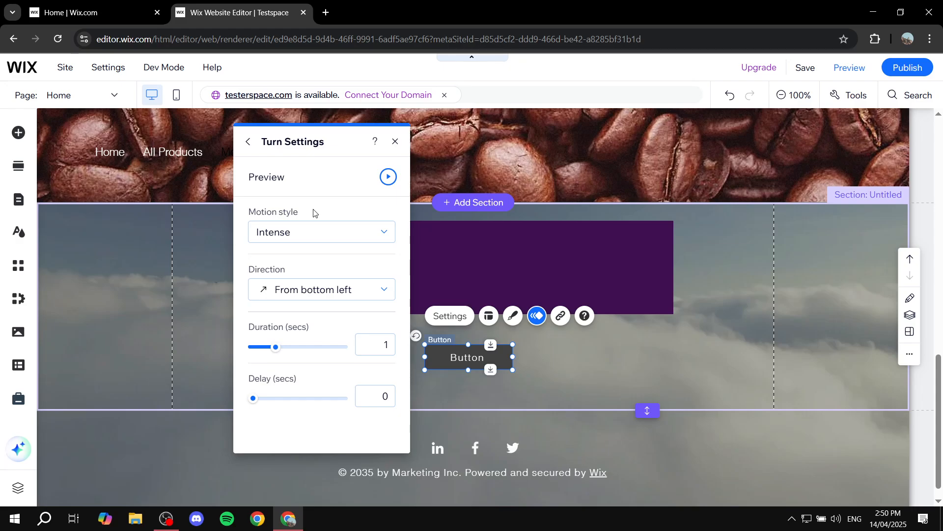
click(335, 233)
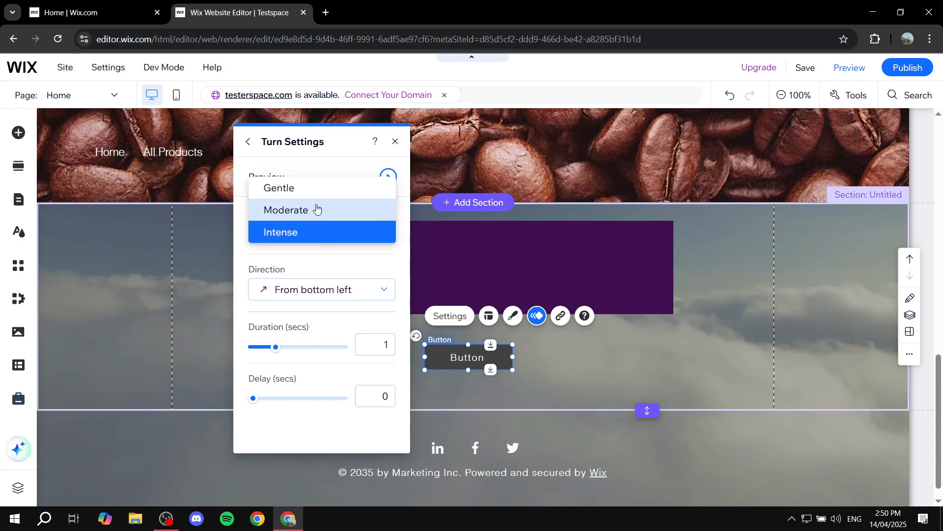
click(306, 235)
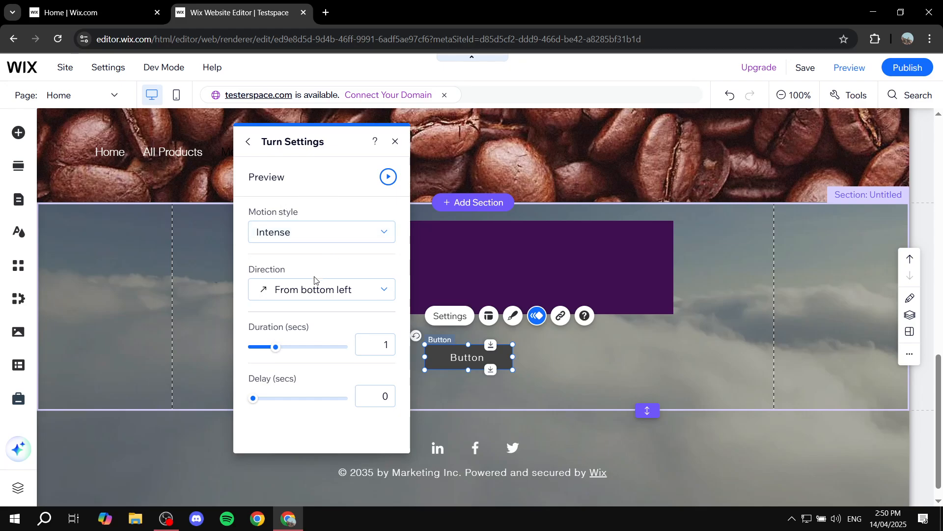
drag(275, 353, 303, 348)
click(395, 143)
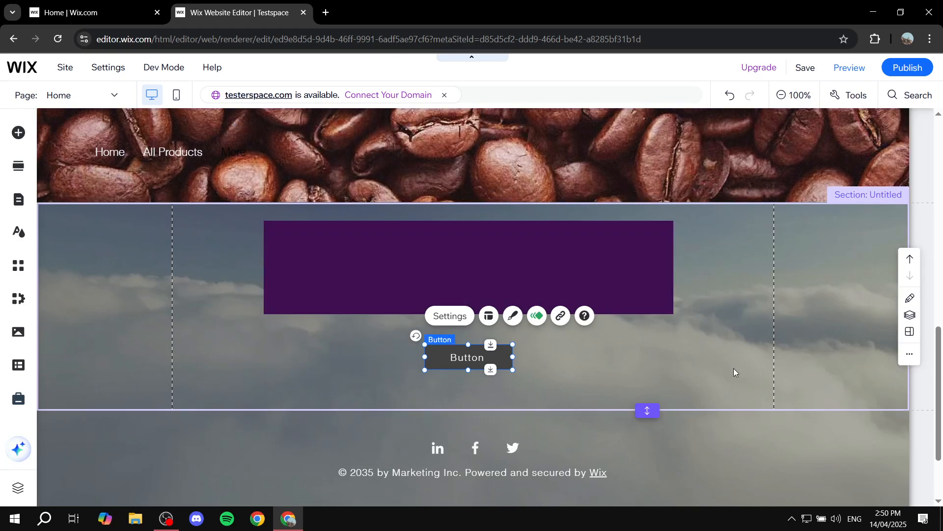
- Preview the Home page and examine its background scroll effect and the entrance animations of the purple banner and button
scroll(733, 367, up, 5)
scroll(725, 372, up, 5)
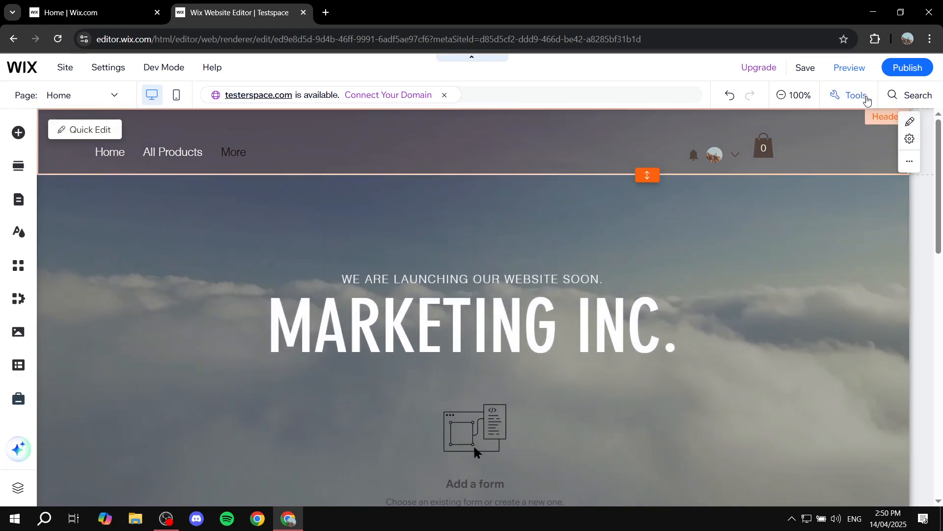
click(847, 72)
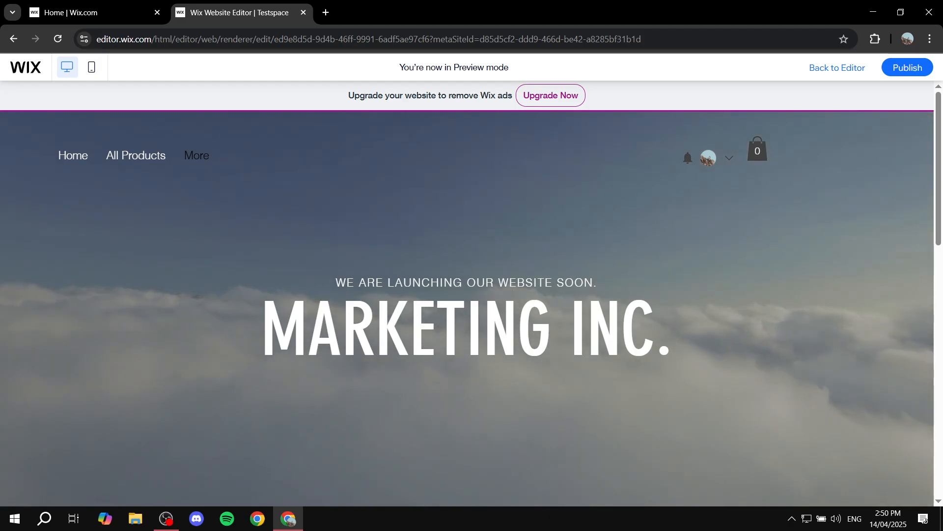
scroll(429, 310, down, 6)
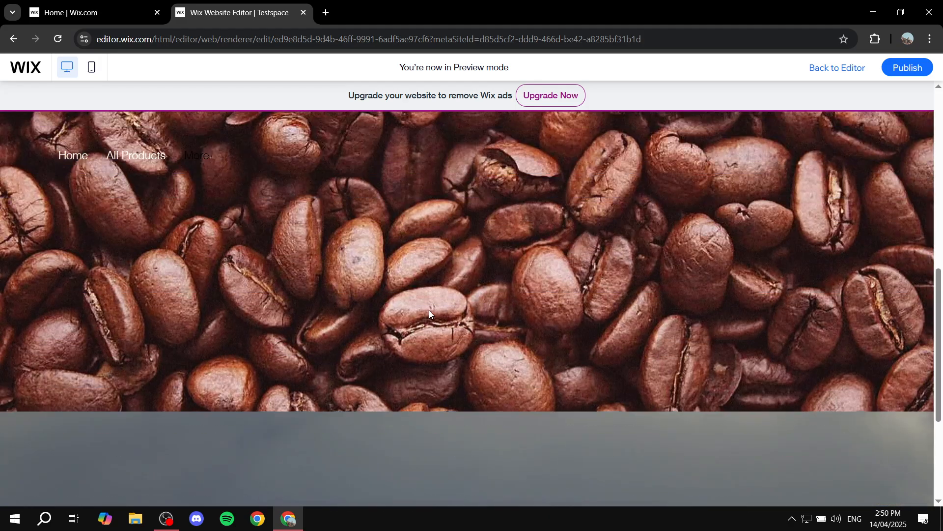
scroll(488, 323, up, 2)
scroll(538, 278, up, 4)
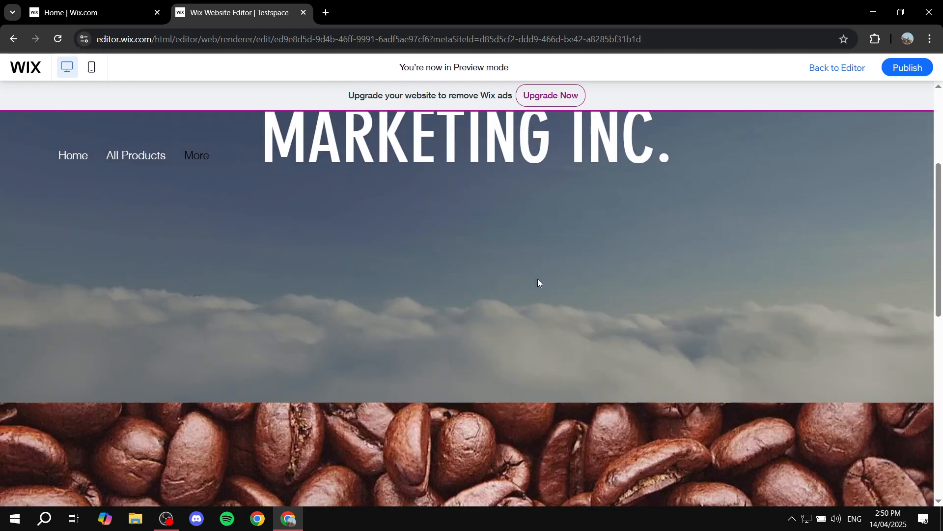
scroll(537, 279, down, 5)
scroll(537, 280, down, 5)
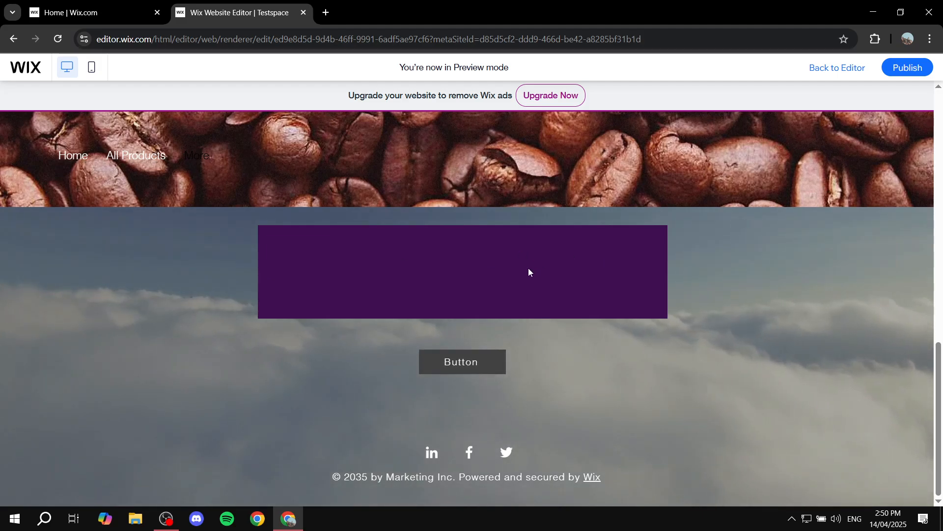
scroll(484, 284, up, 6)
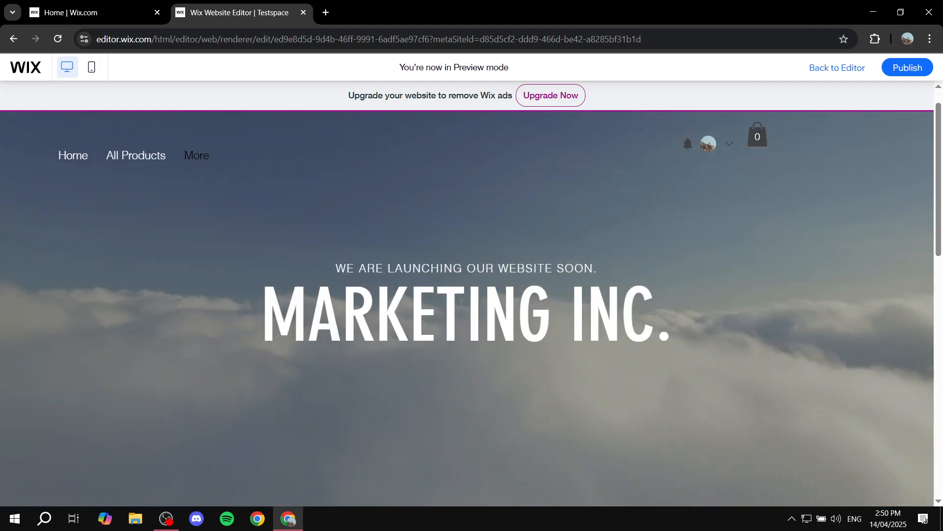
scroll(462, 304, down, 5)
scroll(454, 310, up, 6)
scroll(449, 310, down, 5)
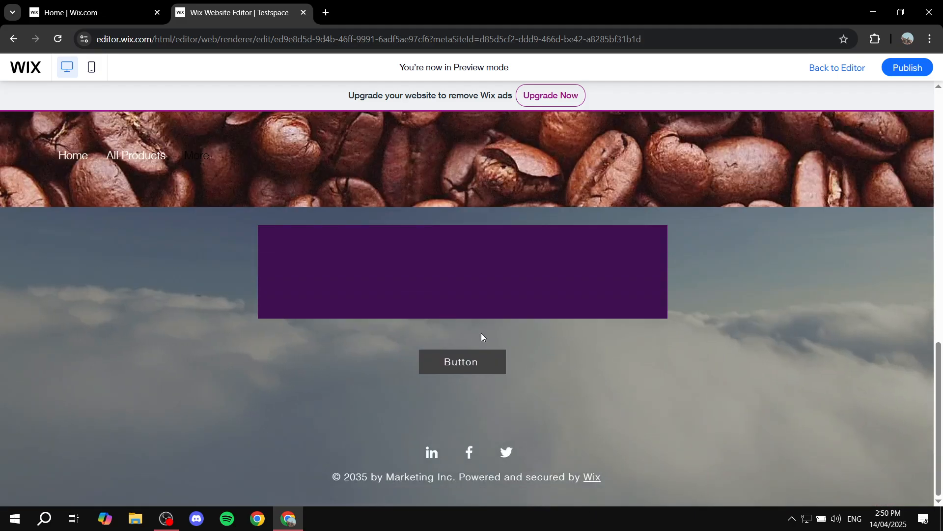
scroll(487, 344, up, 3)
scroll(493, 352, up, 3)
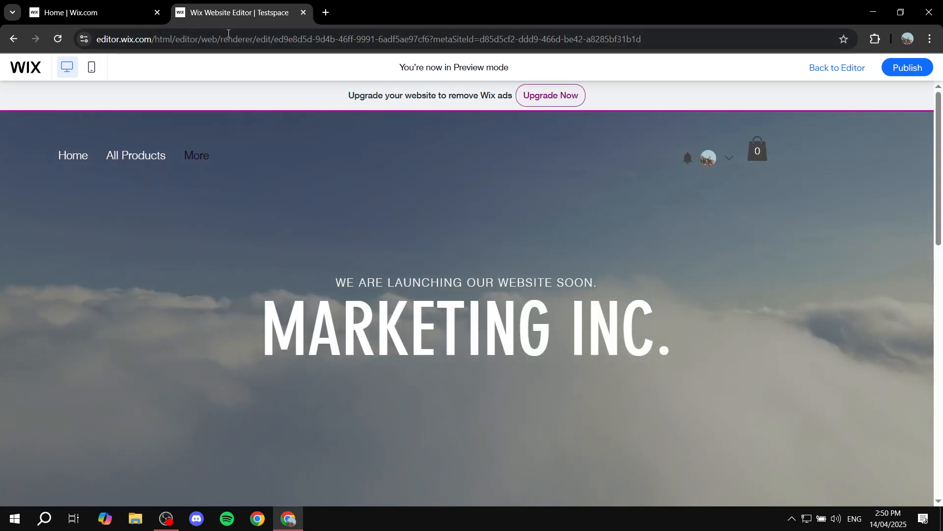
- Look over the previewed Home page once more from header to footer and close the site editor's browser tab
click(836, 71)
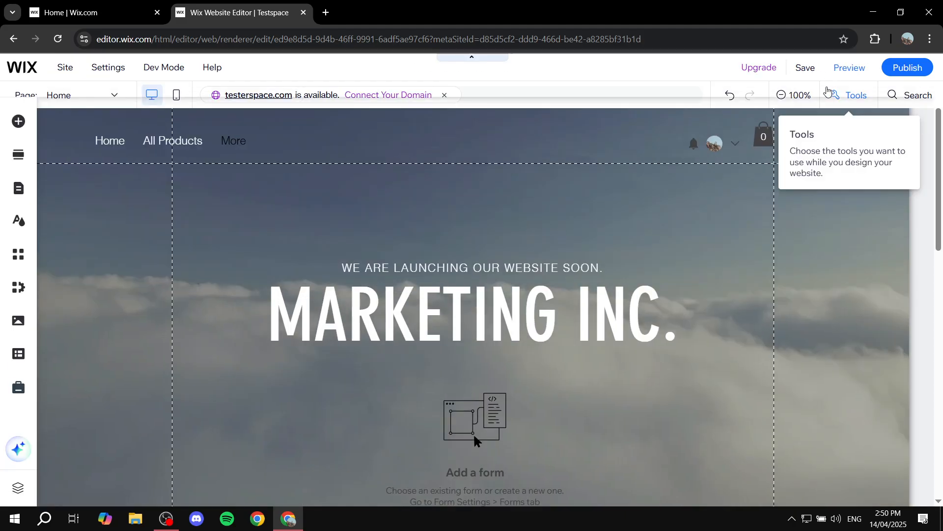
click(837, 69)
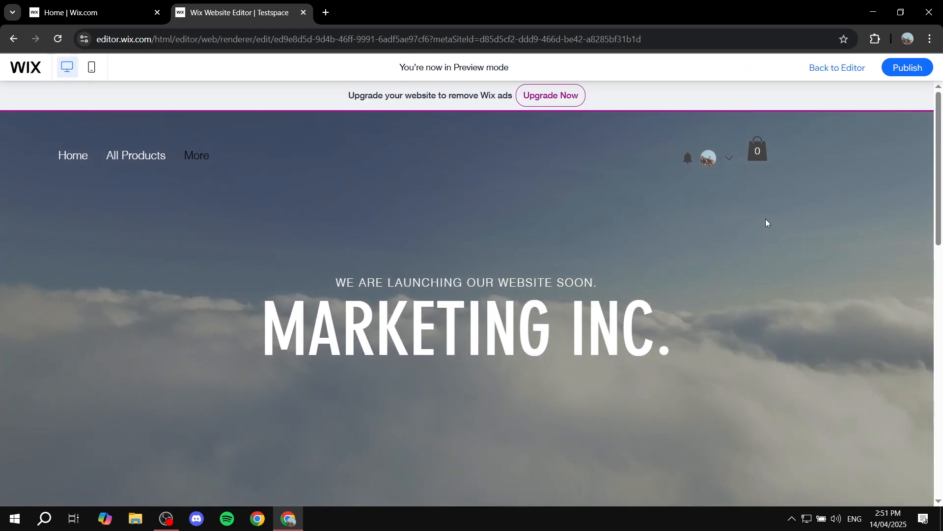
scroll(754, 229, down, 10)
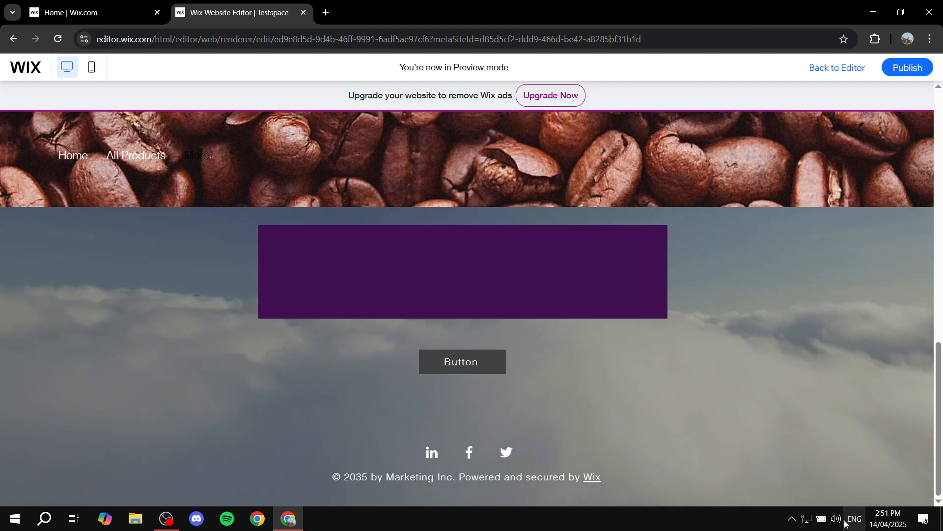
scroll(696, 355, up, 8)
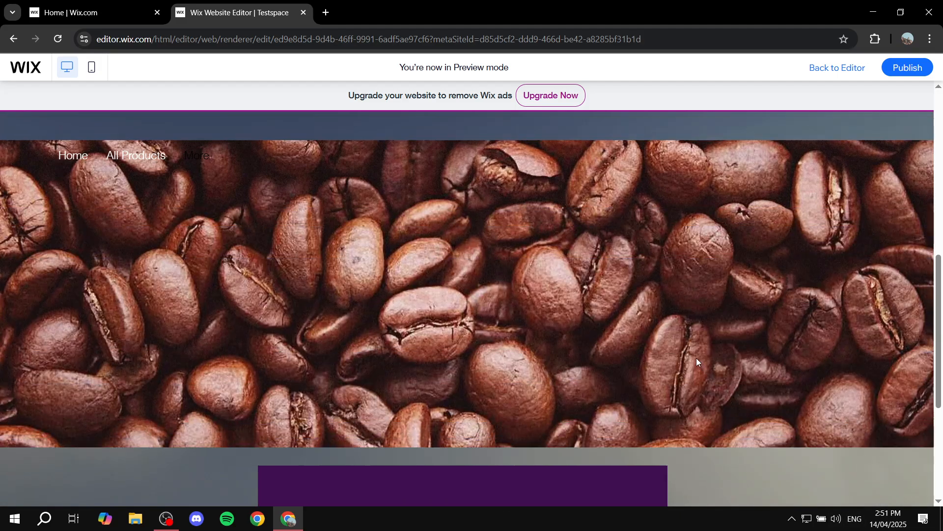
scroll(670, 346, up, 3)
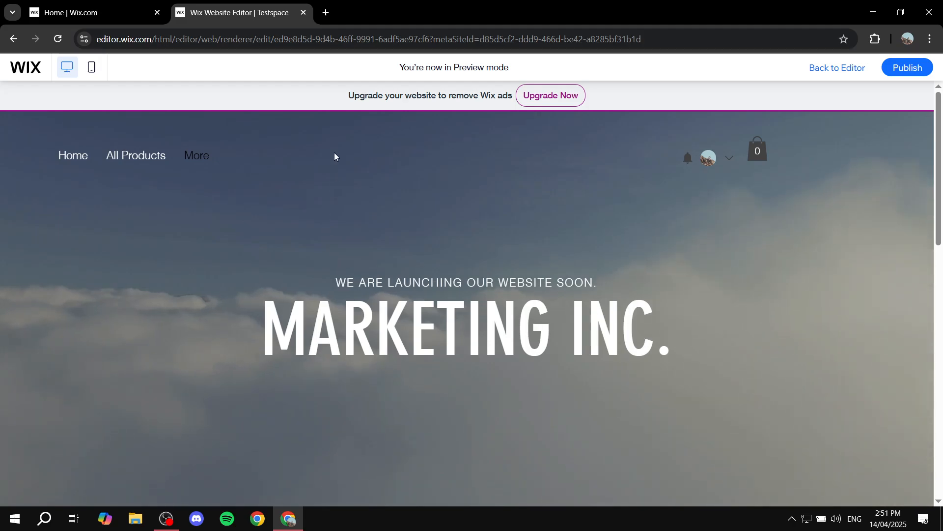
click(304, 13)
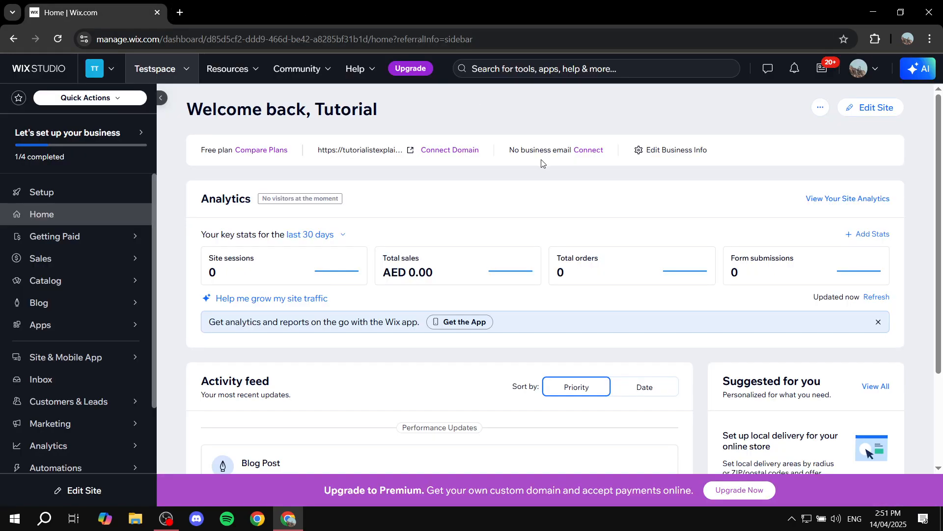